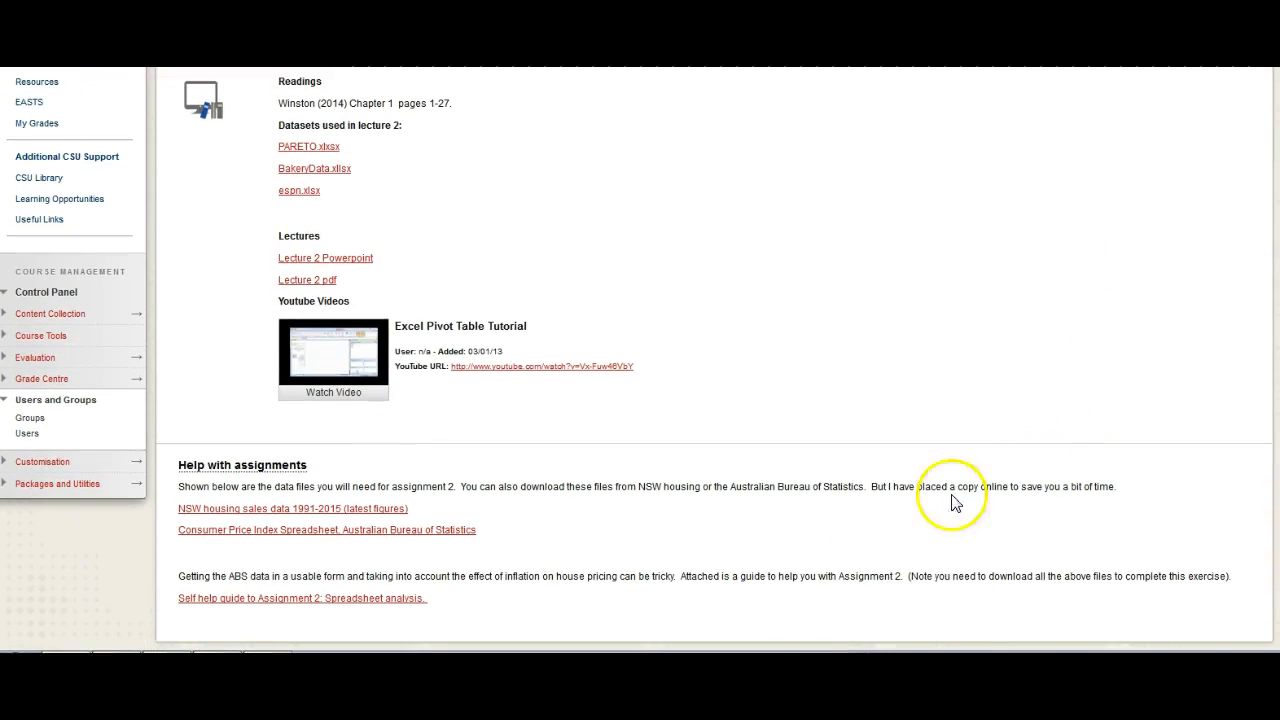
Step: Look over the assignment 2 data files and the self-help guide under Help with assignments on the course page
left_click(370, 530)
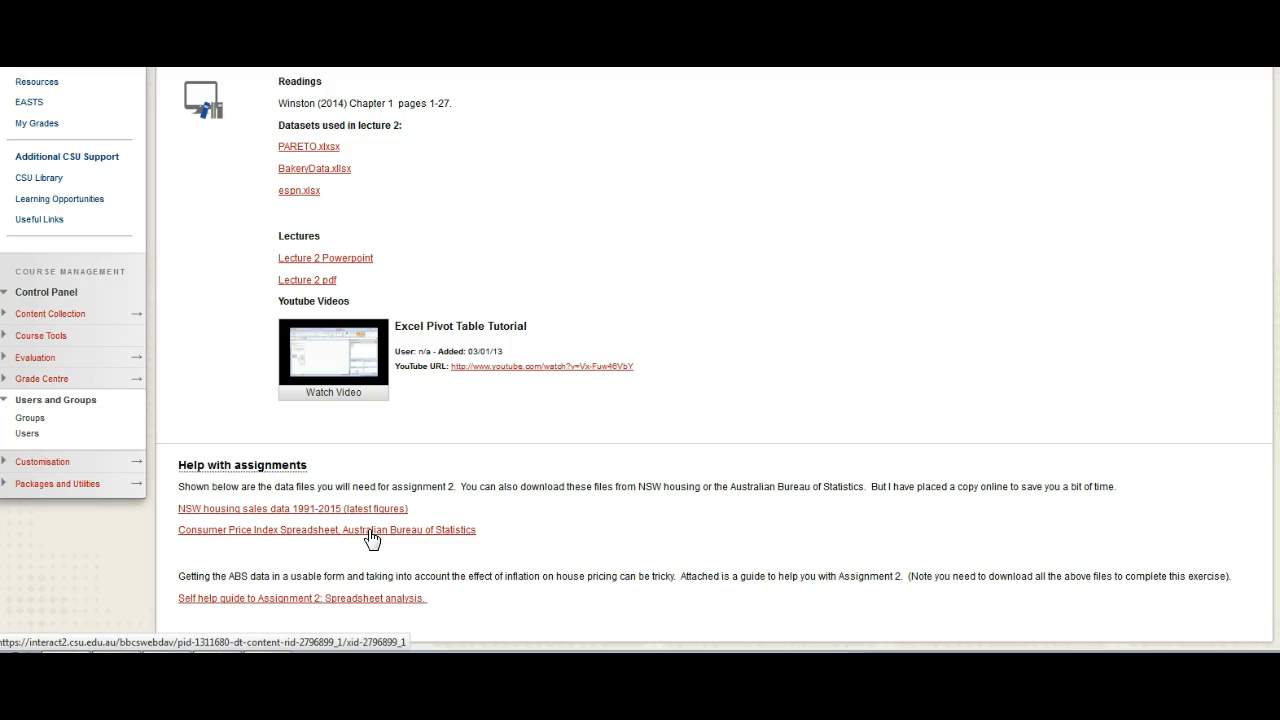
left_click(378, 598)
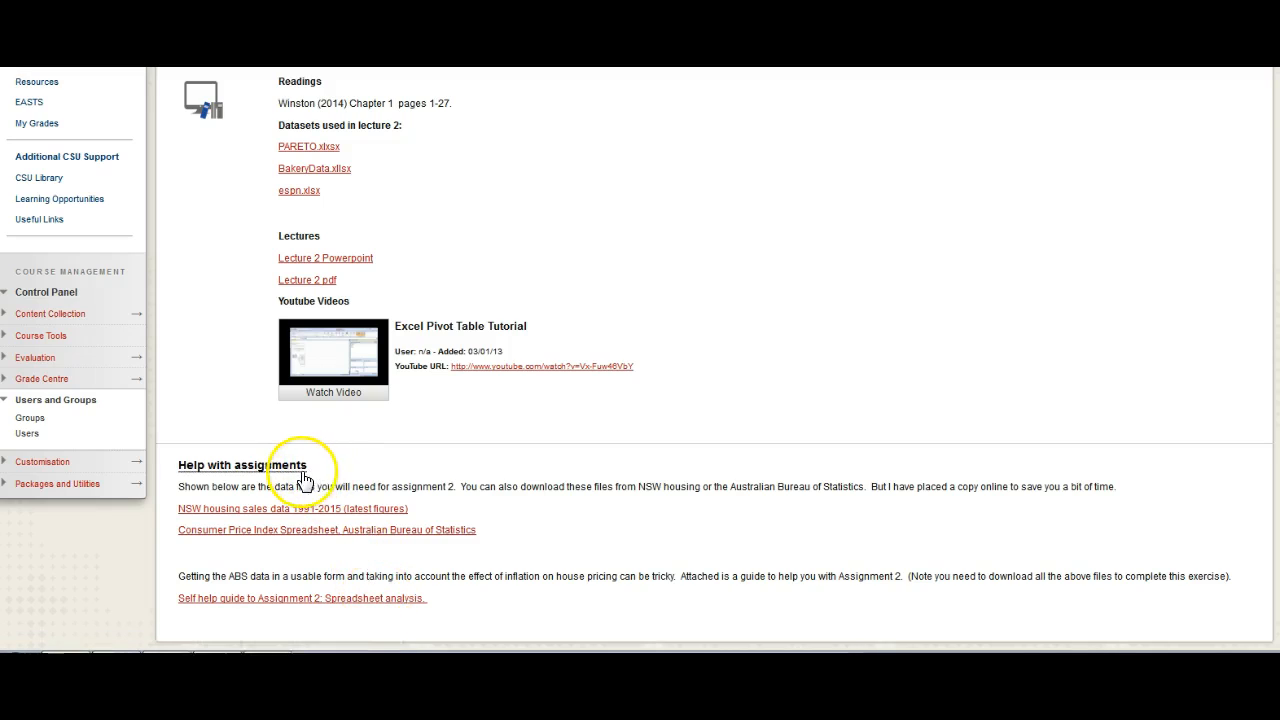
scroll(531, 463, "up", 5)
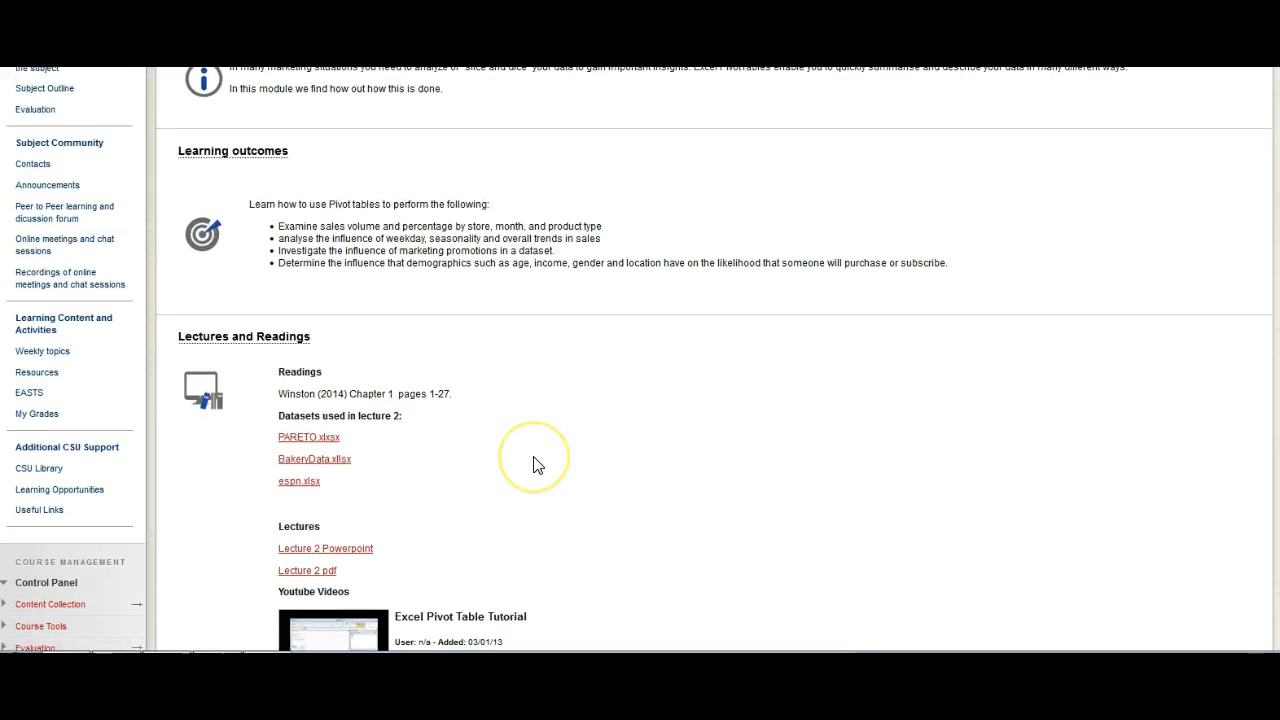
scroll(533, 463, "down", 5)
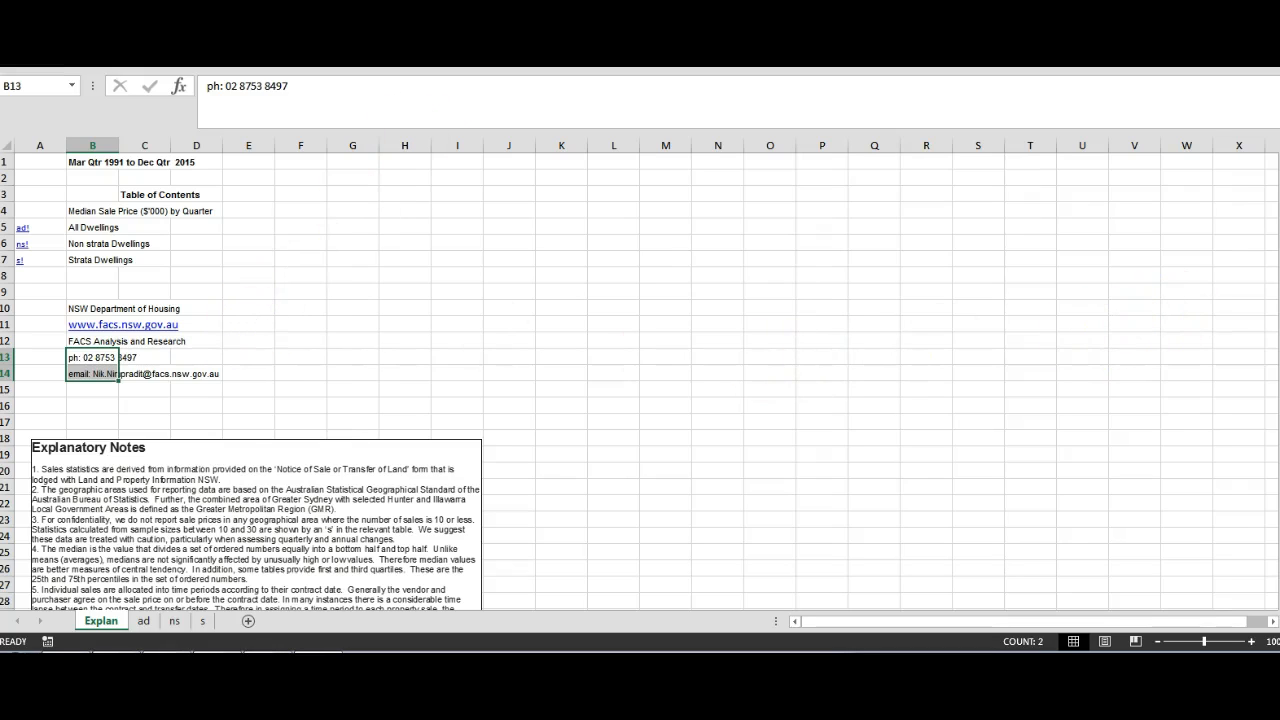
Step: Examine the explanatory notes on the Explan sheet and the median sale price tables on the ad, ns and s sheets
scroll(640, 380, "down", 3)
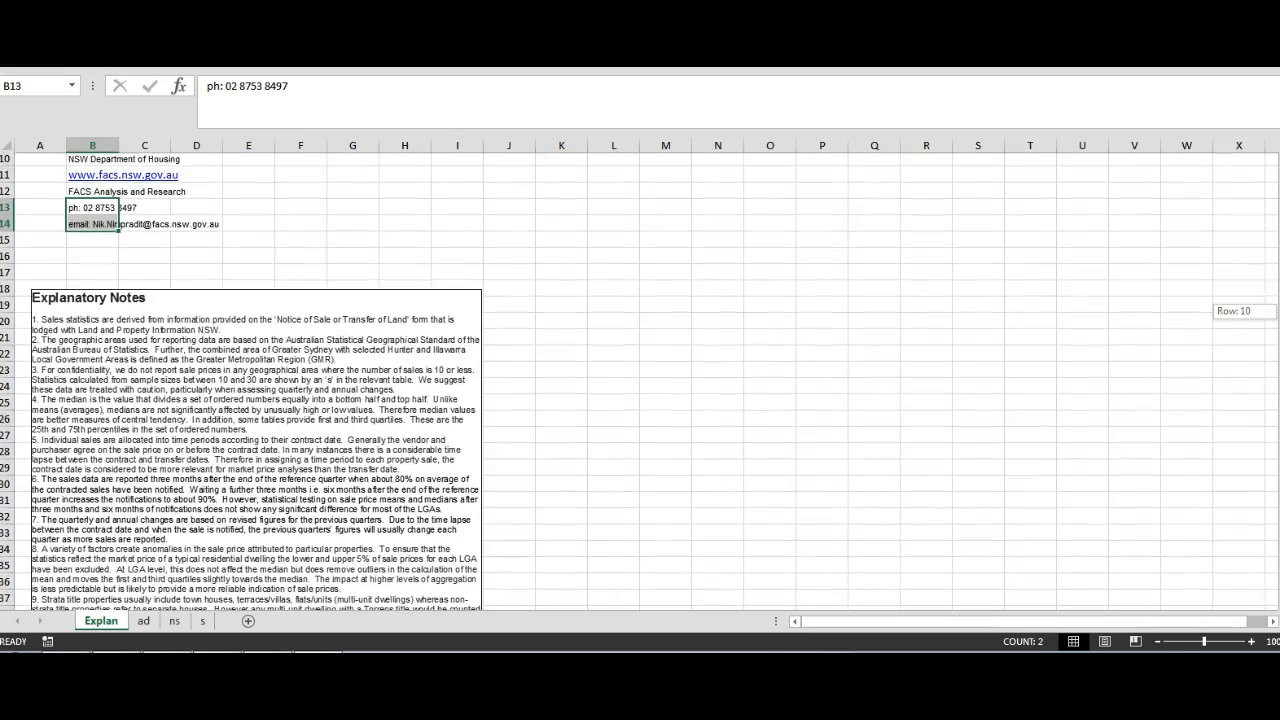
mouse_move(1279, 388)
left_mouse_down()
mouse_move(1279, 412)
mouse_move(1279, 398)
left_mouse_up()
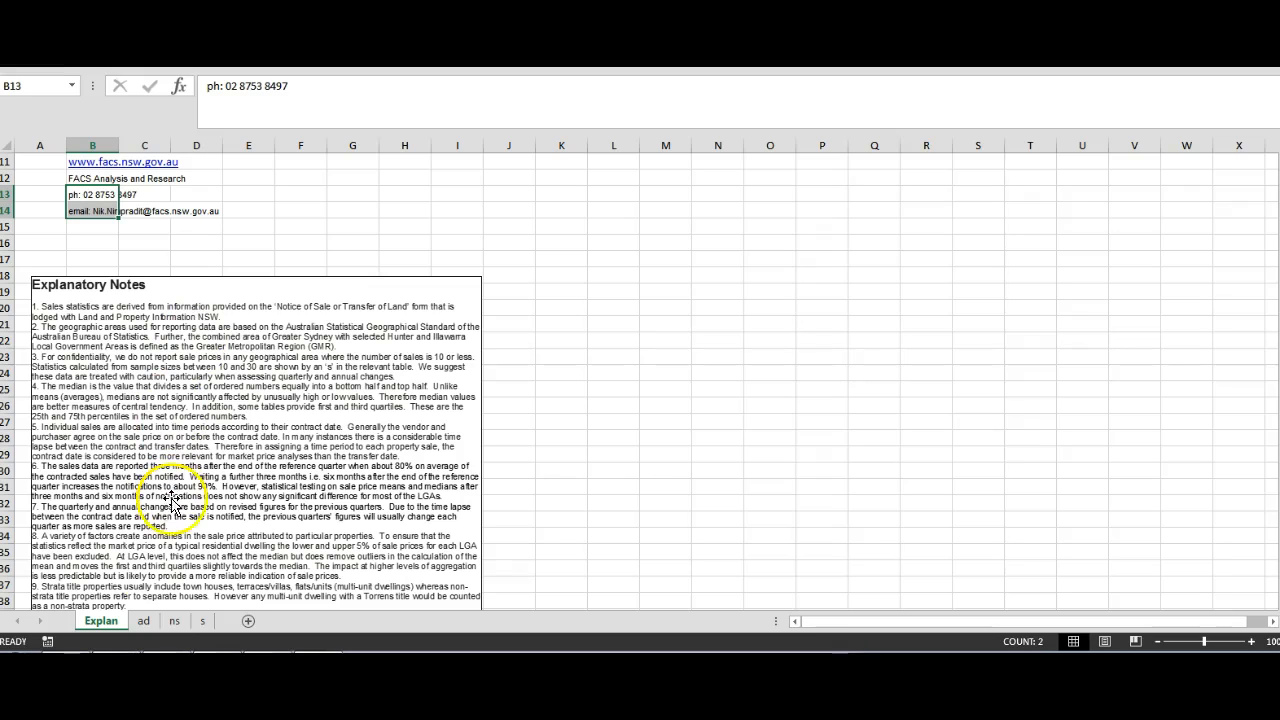
left_click(144, 622)
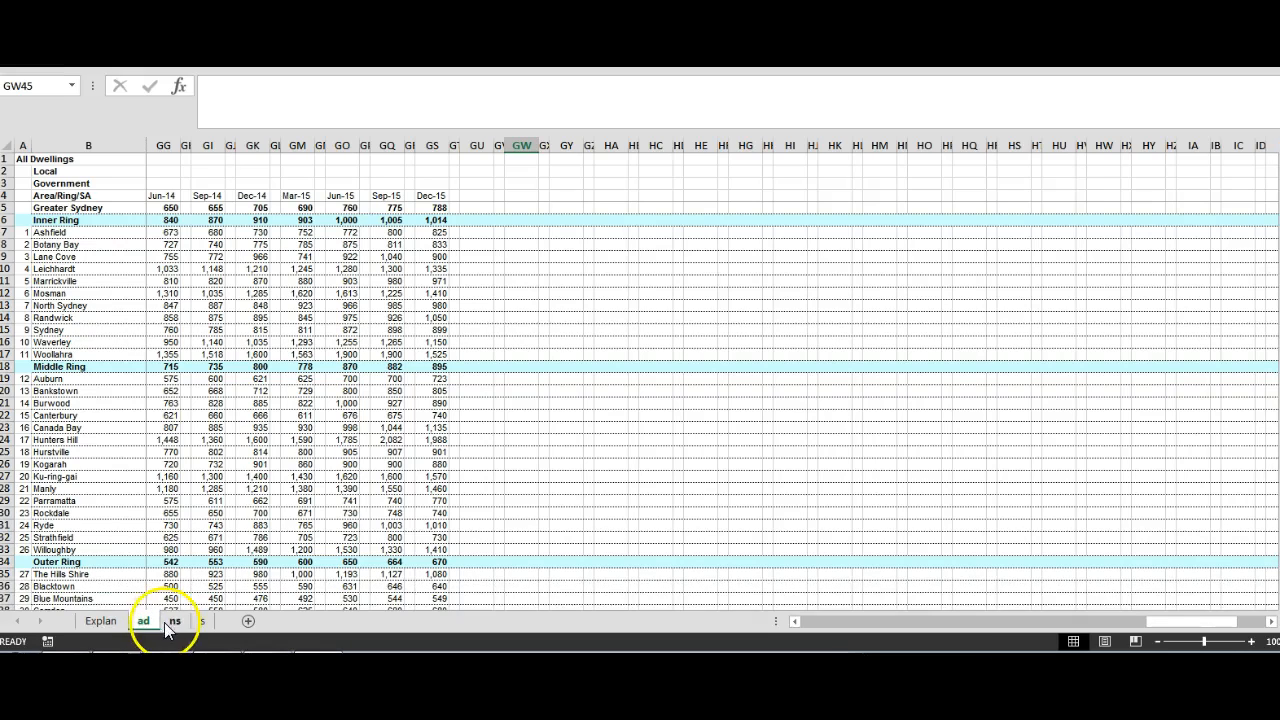
left_click(170, 621)
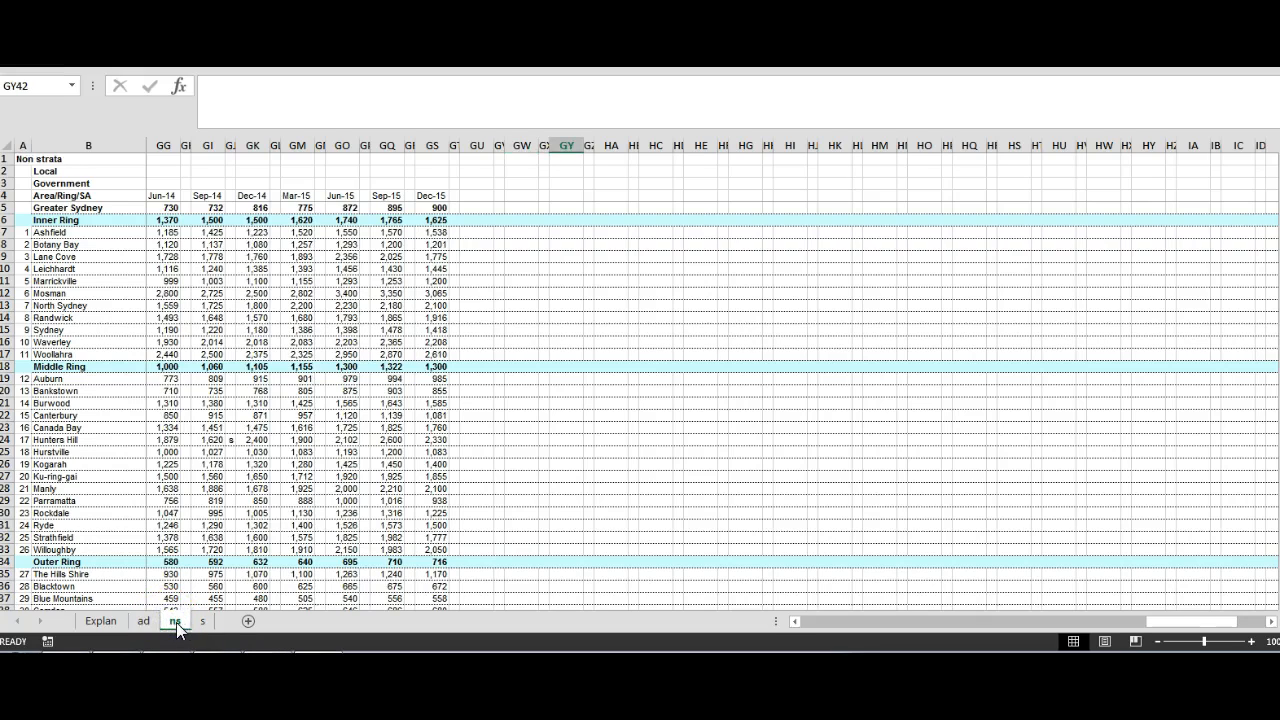
left_click(201, 622)
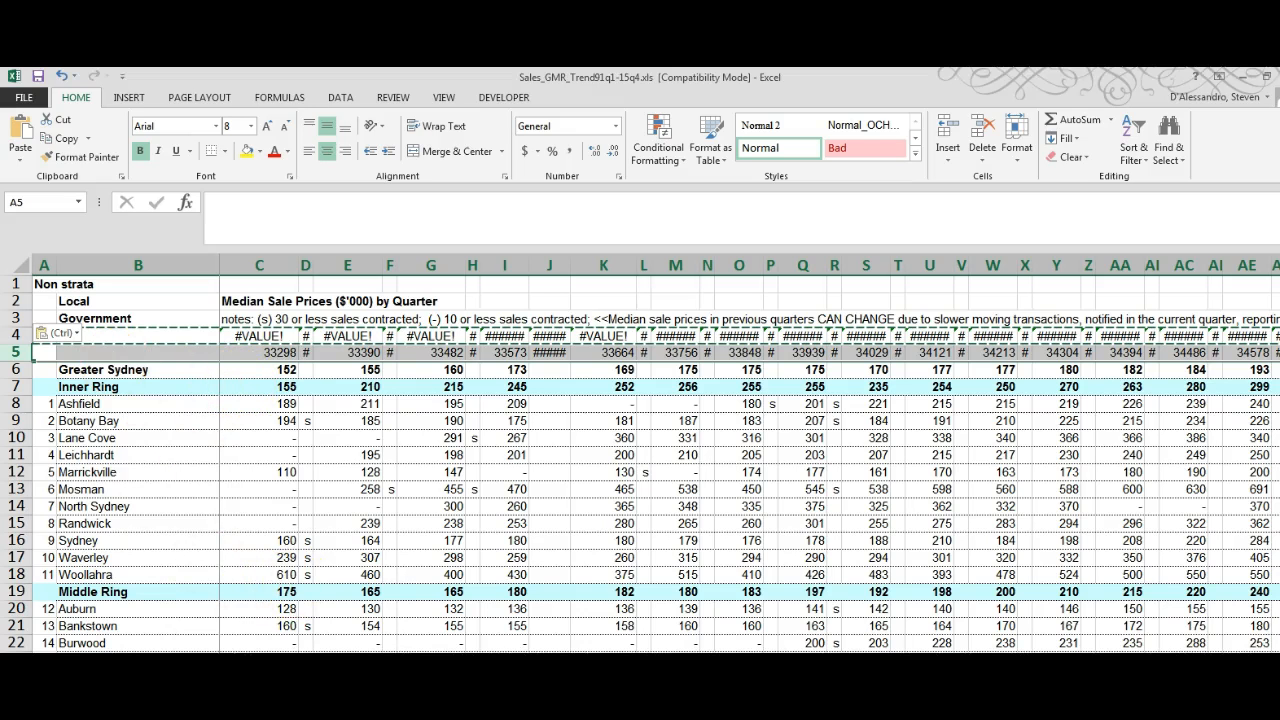
Step: Undo the date-conversion edits on the Non strata sheet, back to before the row above the quarter headings was inserted
left_click(62, 76)
left_click(62, 76)
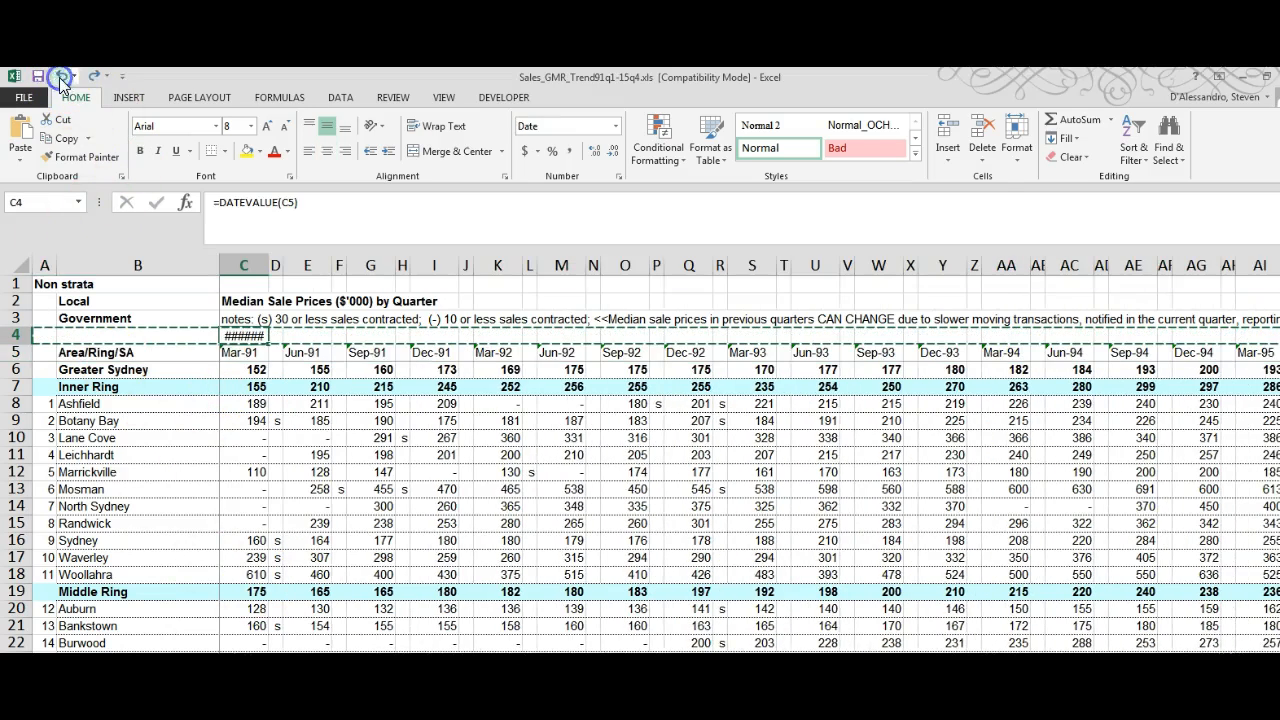
left_click(62, 76)
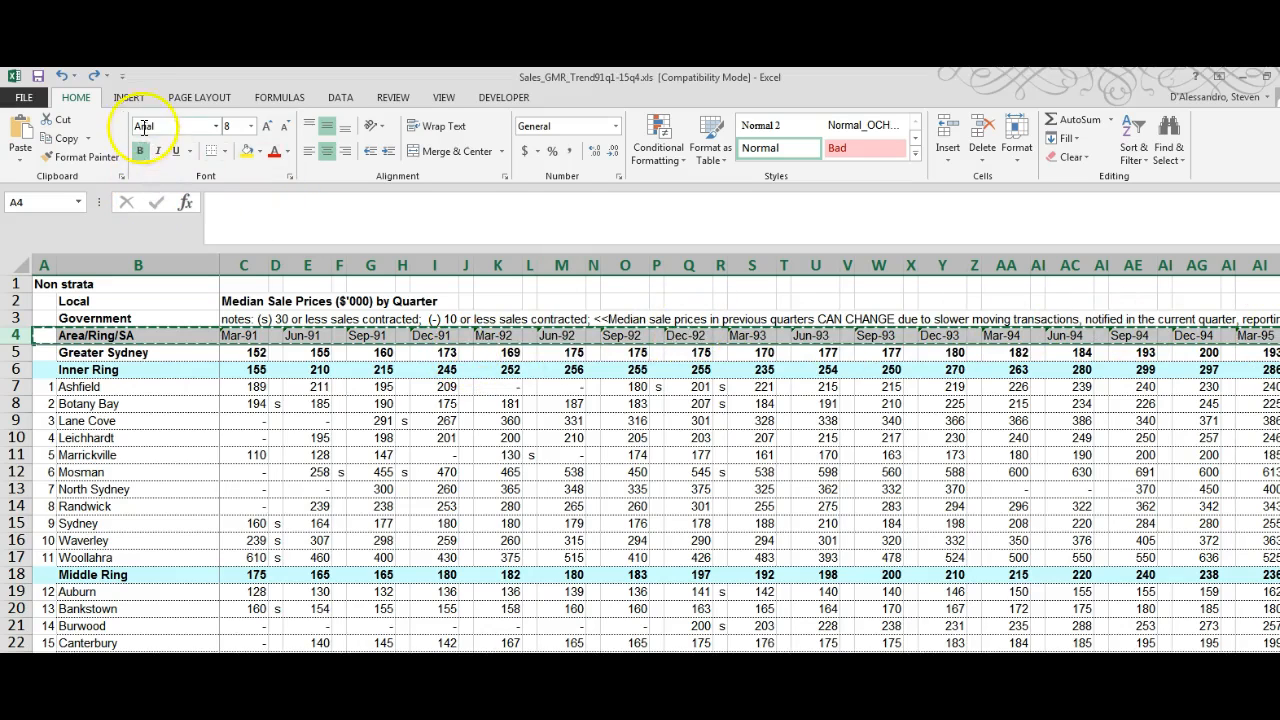
Step: Redo the blank row 4 above the quarter headings and the formula =DATEVALUE(C5) in cell C4
left_click(93, 80)
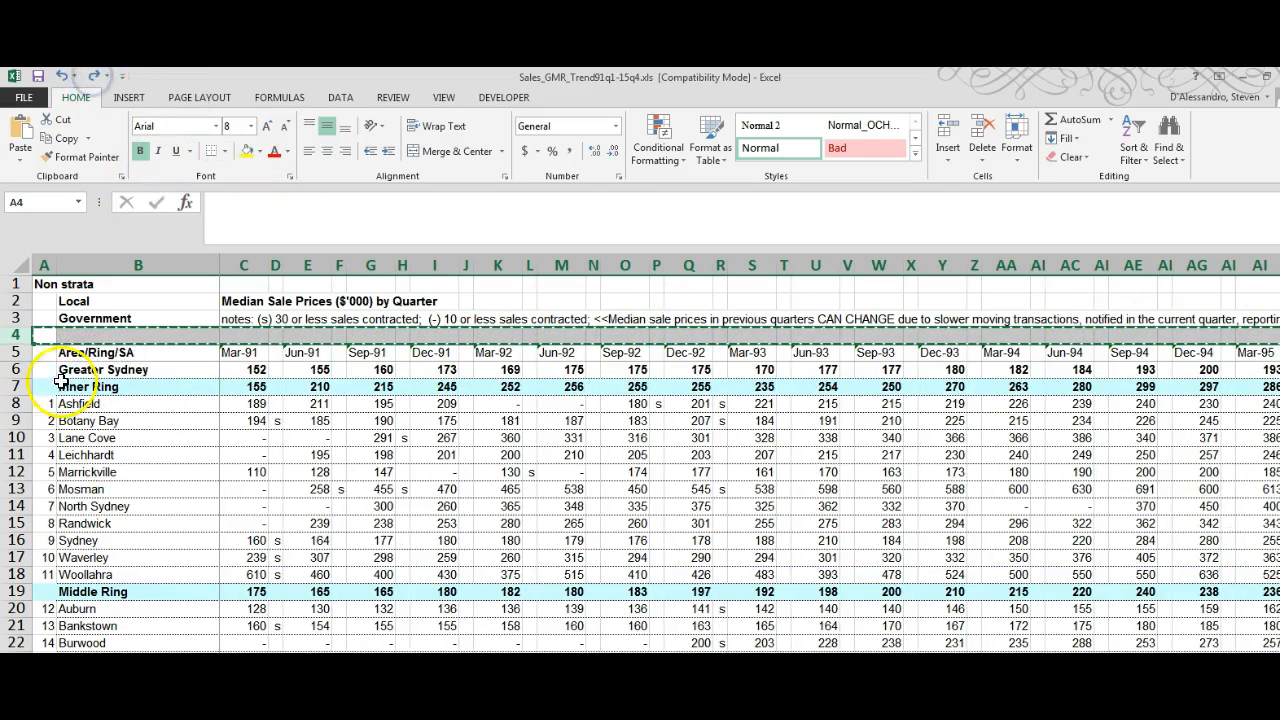
right_click(30, 350)
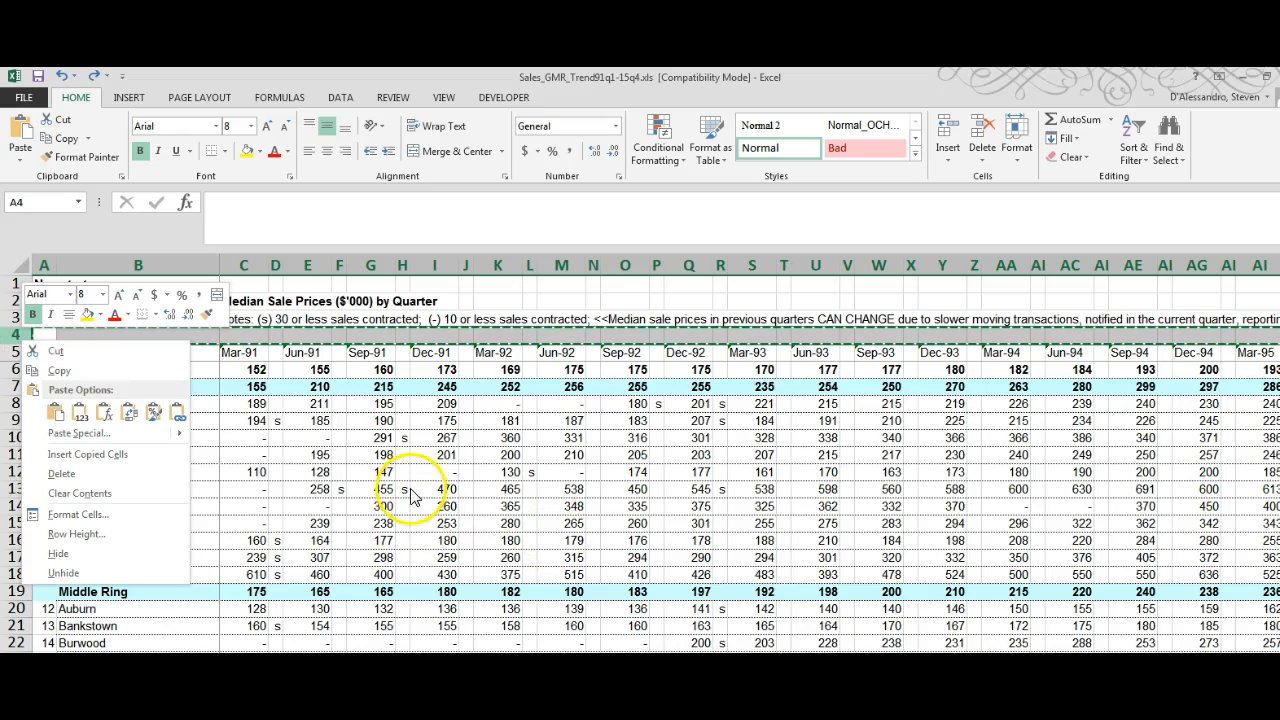
left_click(277, 442)
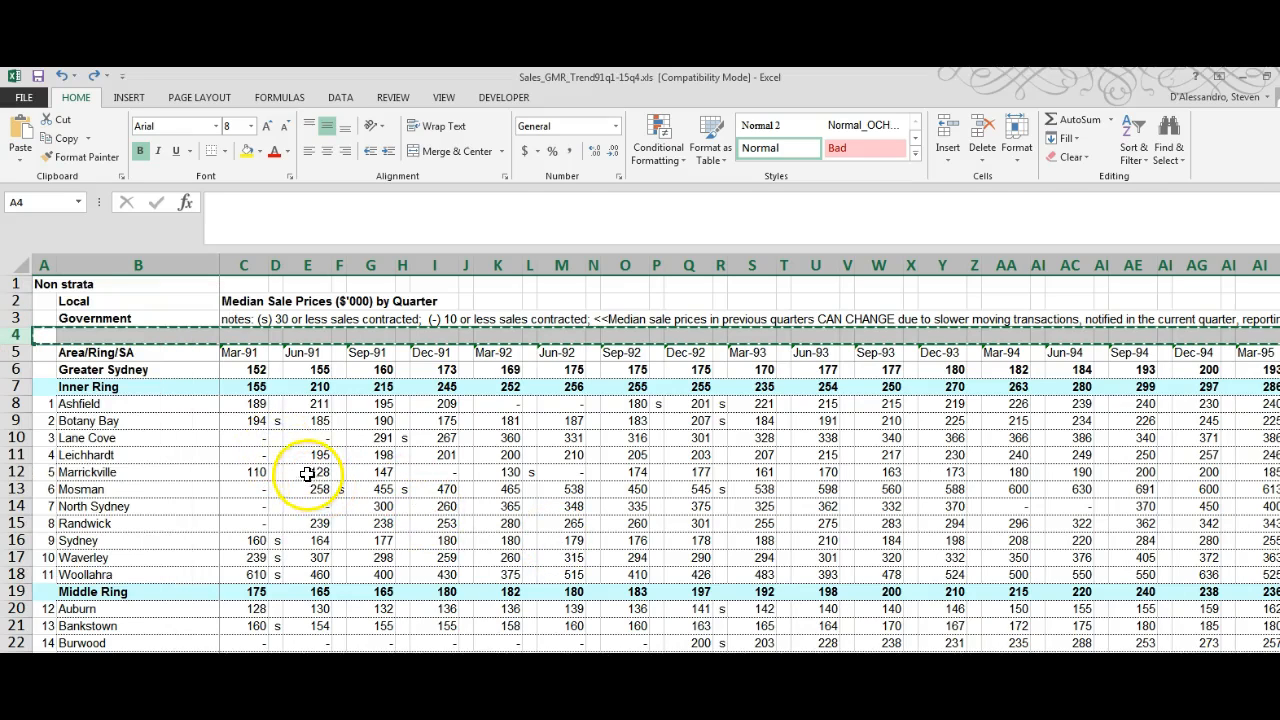
left_click(96, 77)
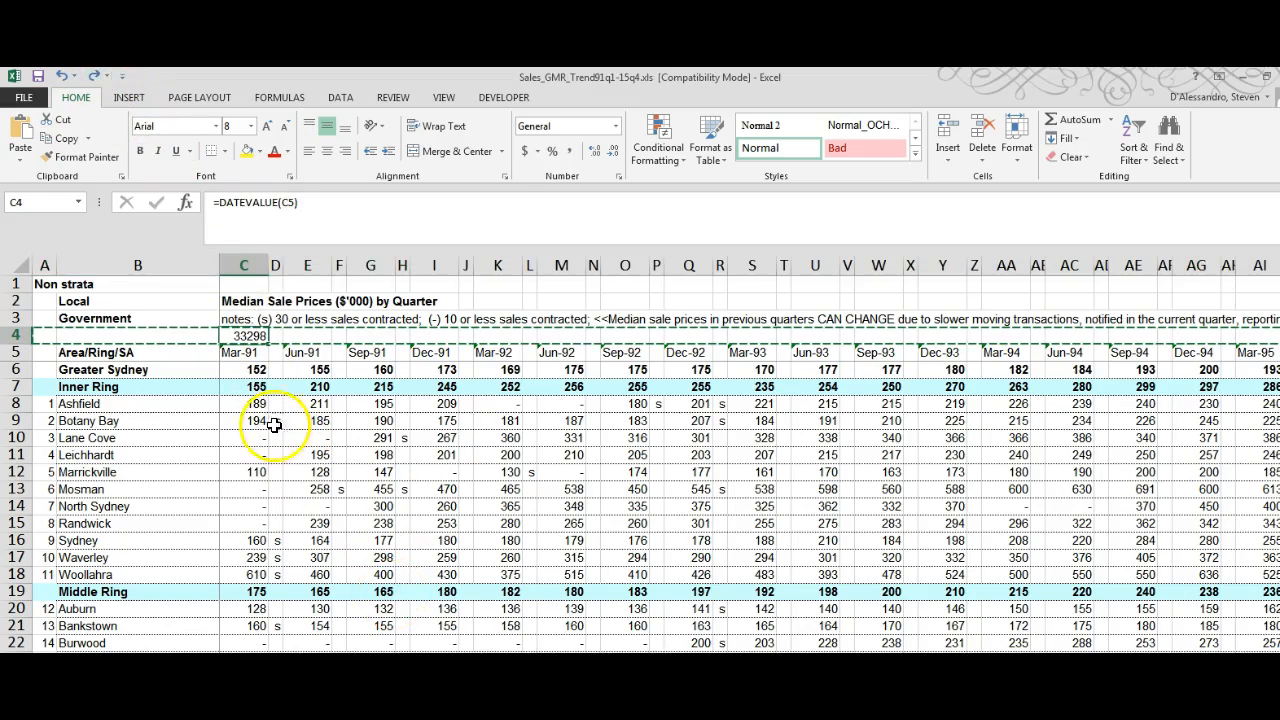
Step: Format cell C4 as a date of type 14-Mar-12 with the English (Australia) locale
right_click(254, 338)
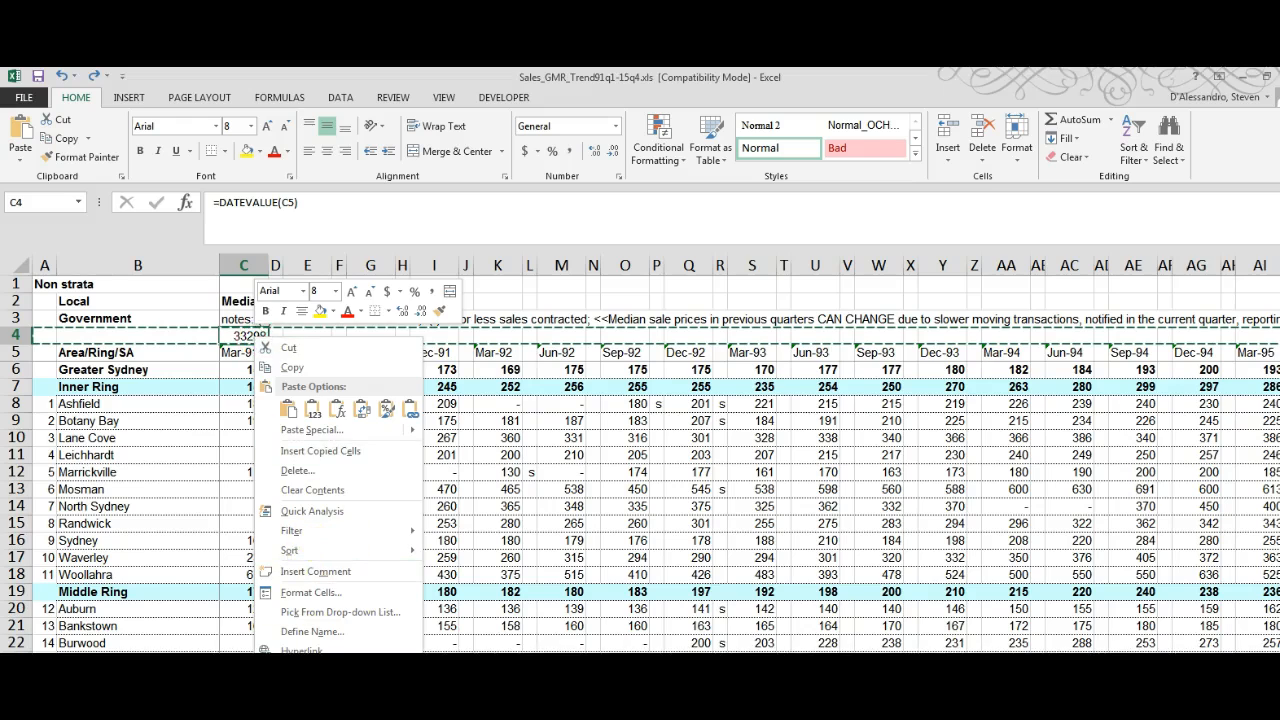
left_click(243, 335)
right_click(243, 336)
left_click(346, 593)
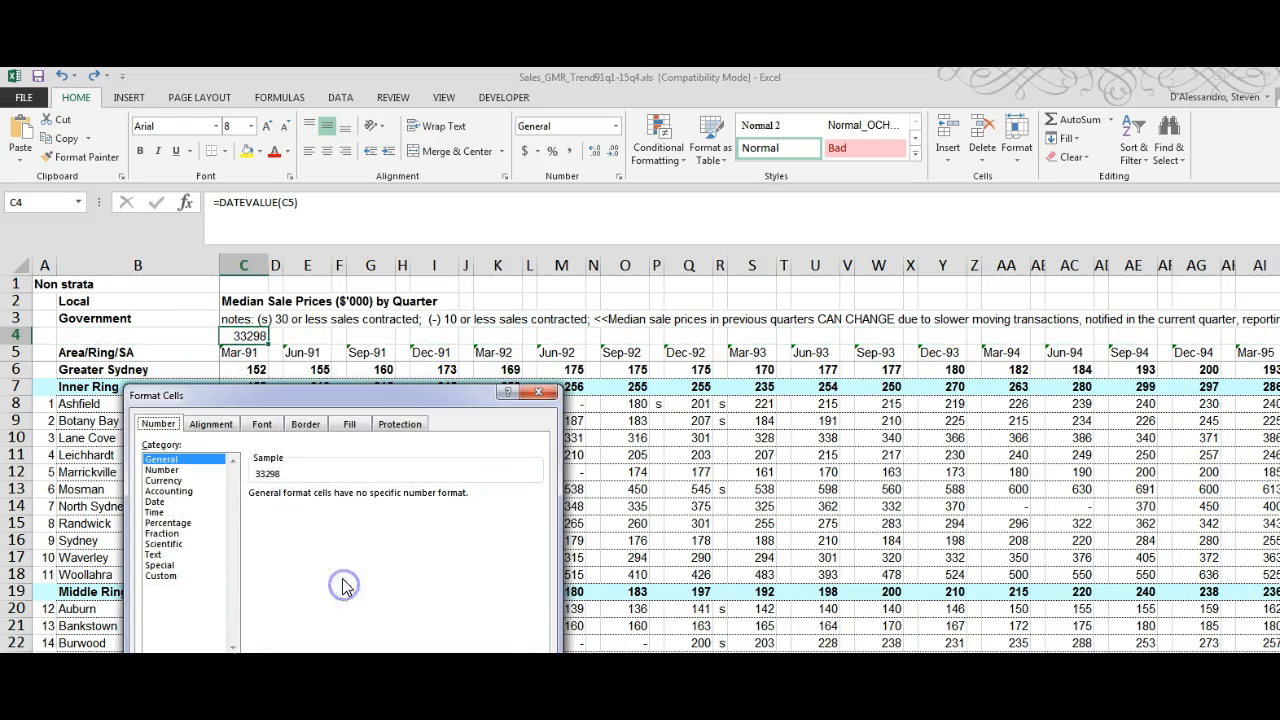
left_click(155, 500)
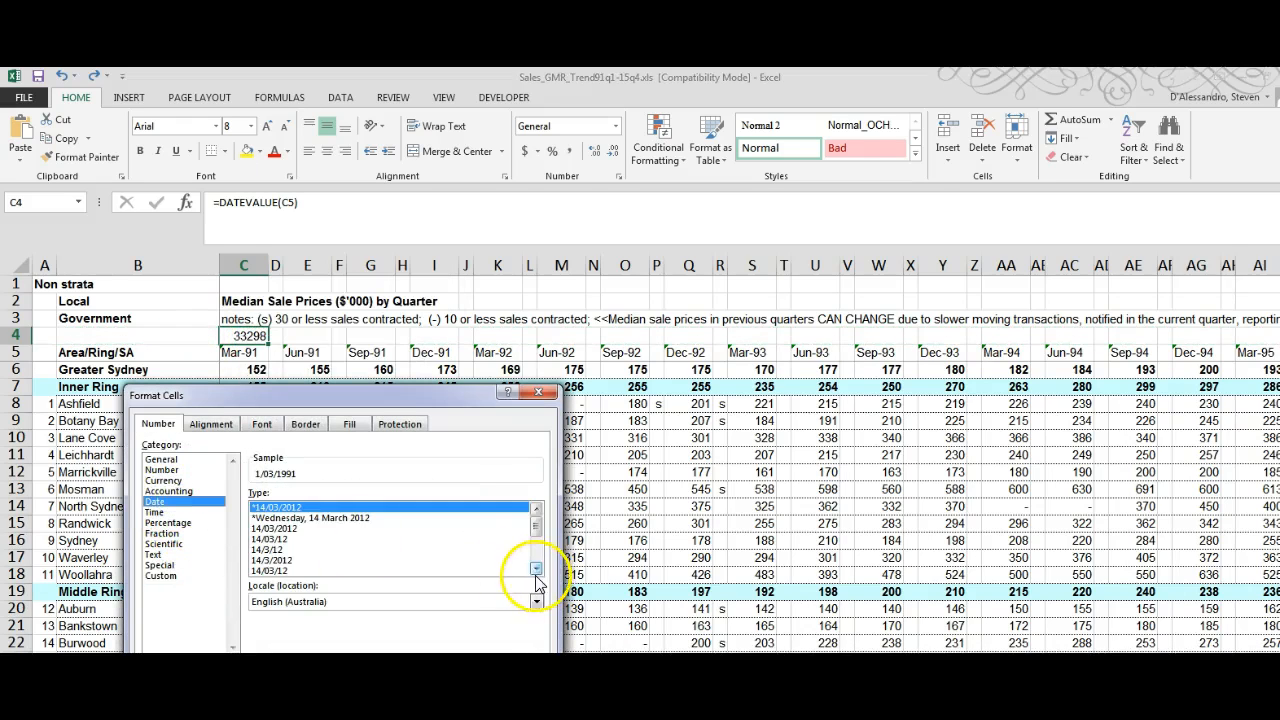
left_click(536, 570)
left_click(268, 551)
left_click_drag(535, 540, 536, 562)
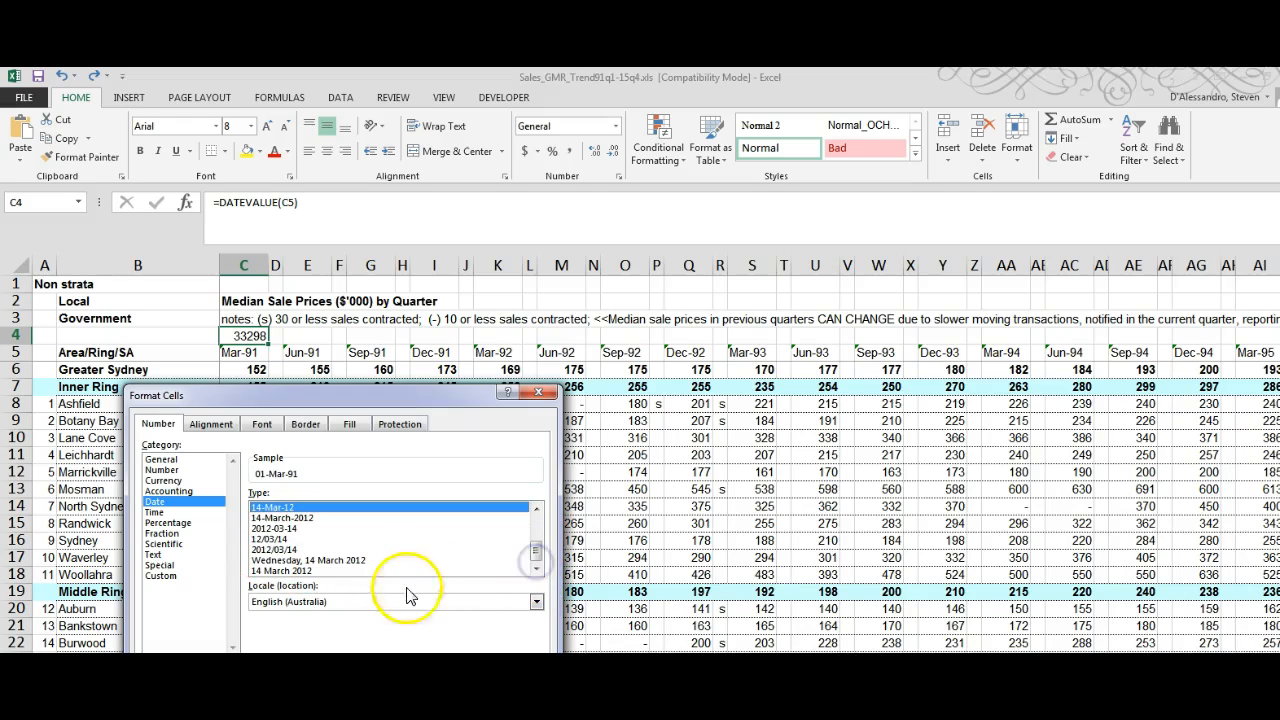
left_click(432, 708)
Step: Fill the DATEVALUE formula from C4 across row 4 and widen column C enough to show its date
left_click_drag(269, 343, 1203, 335)
key("ctrl+r")
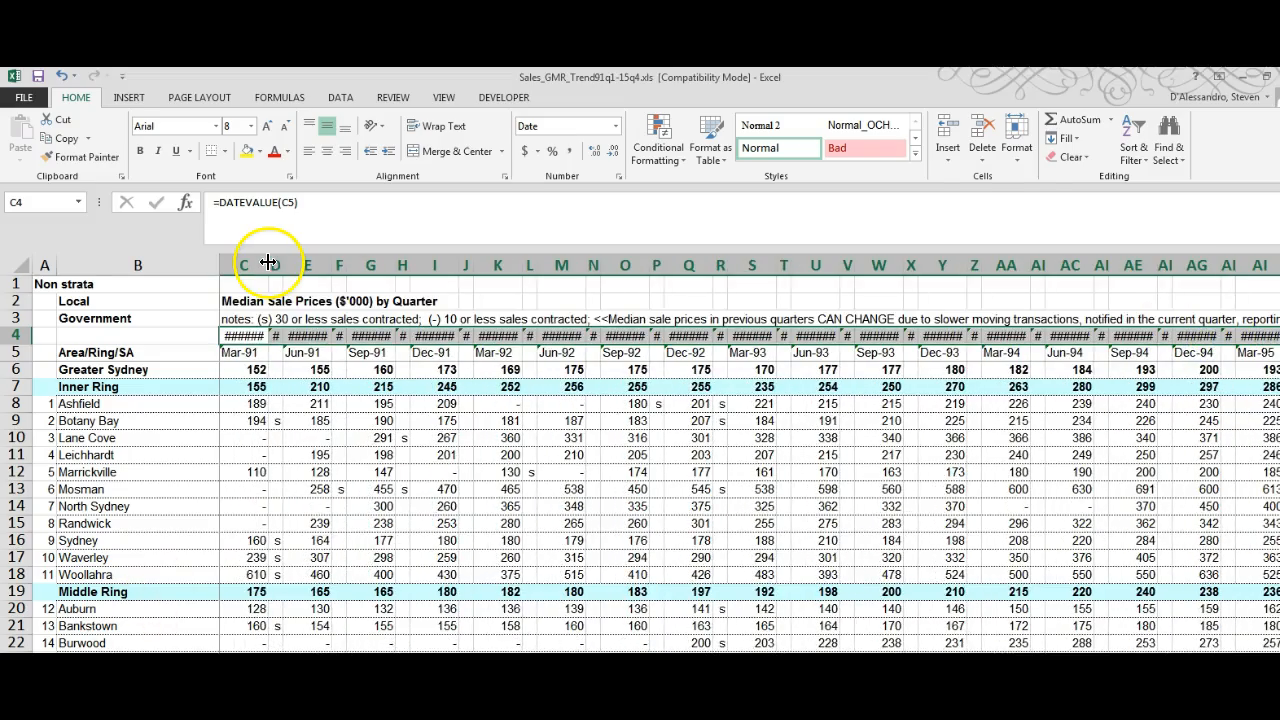
left_click_drag(268, 262, 280, 262)
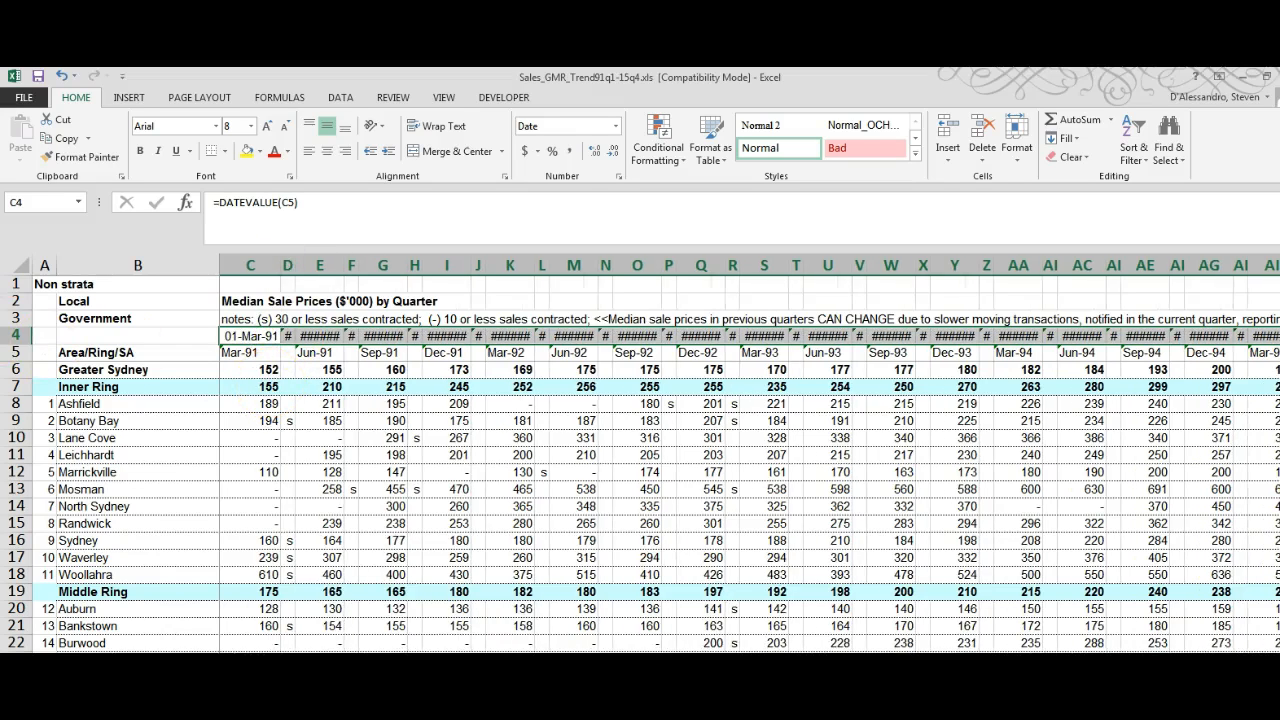
Step: Copy row 4 and paste it as values only over the quarter headings in row 5
right_click(16, 335)
left_click(45, 369)
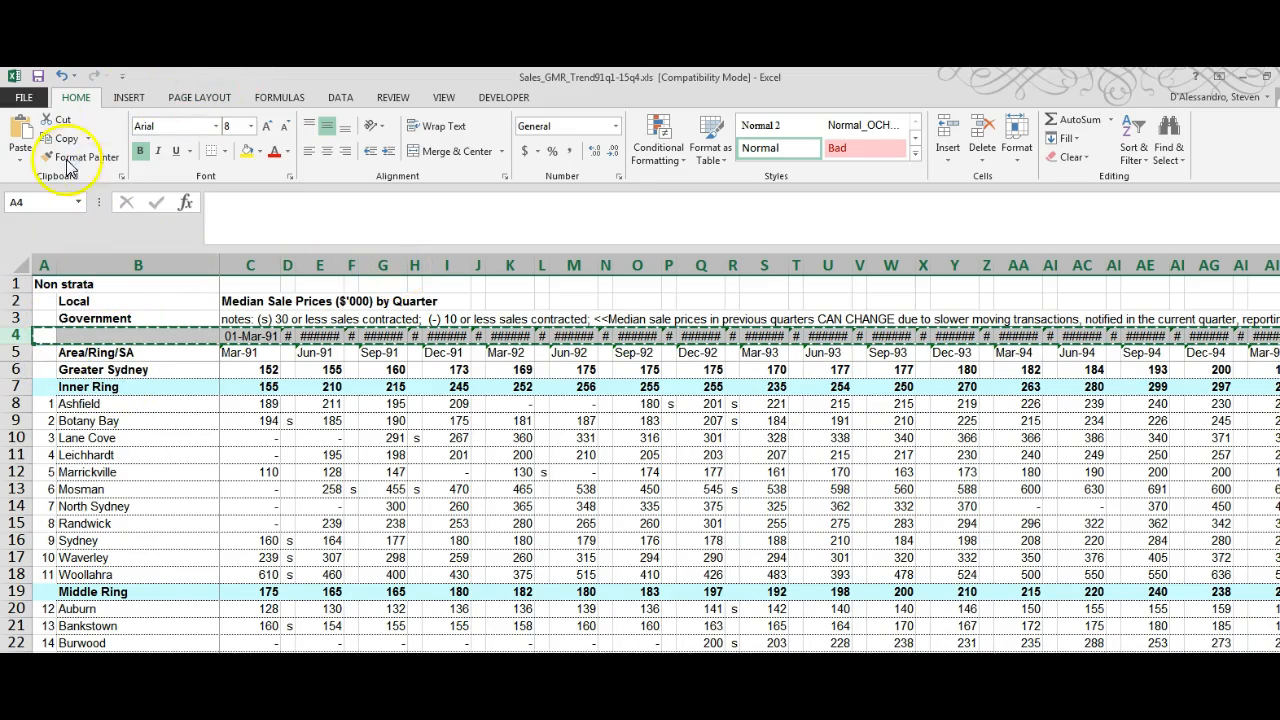
left_click(16, 352)
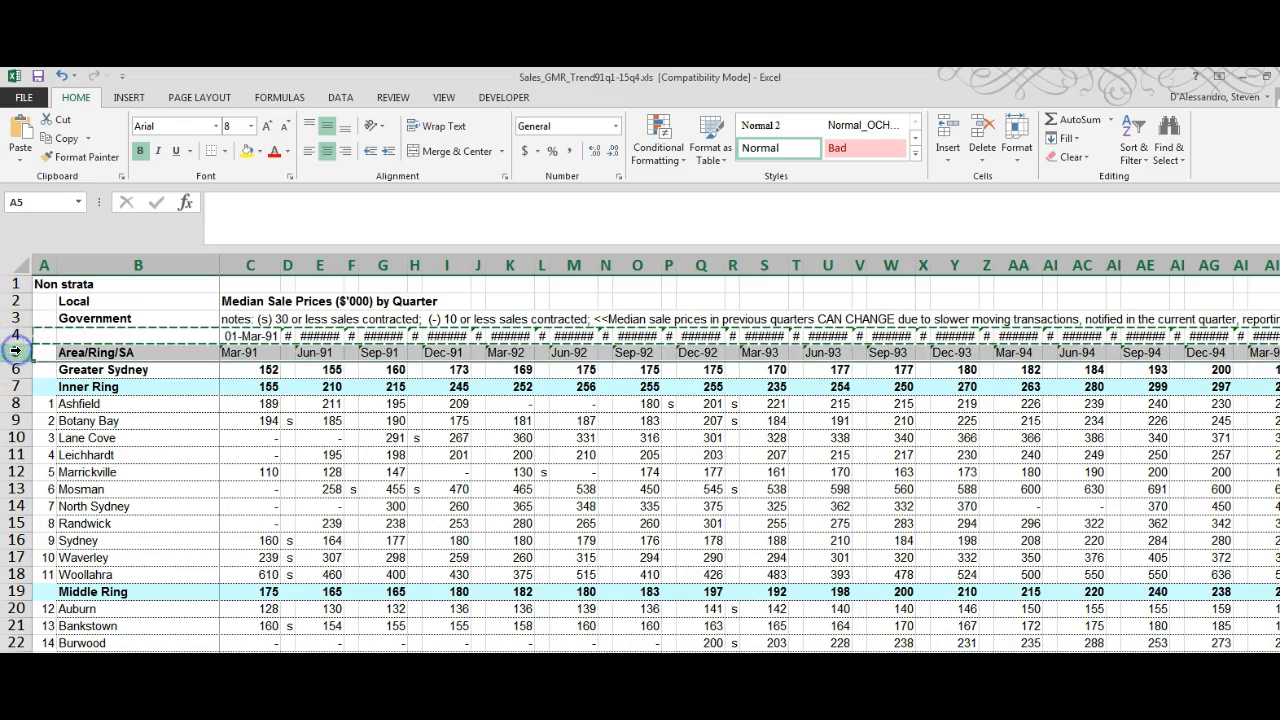
left_click(20, 163)
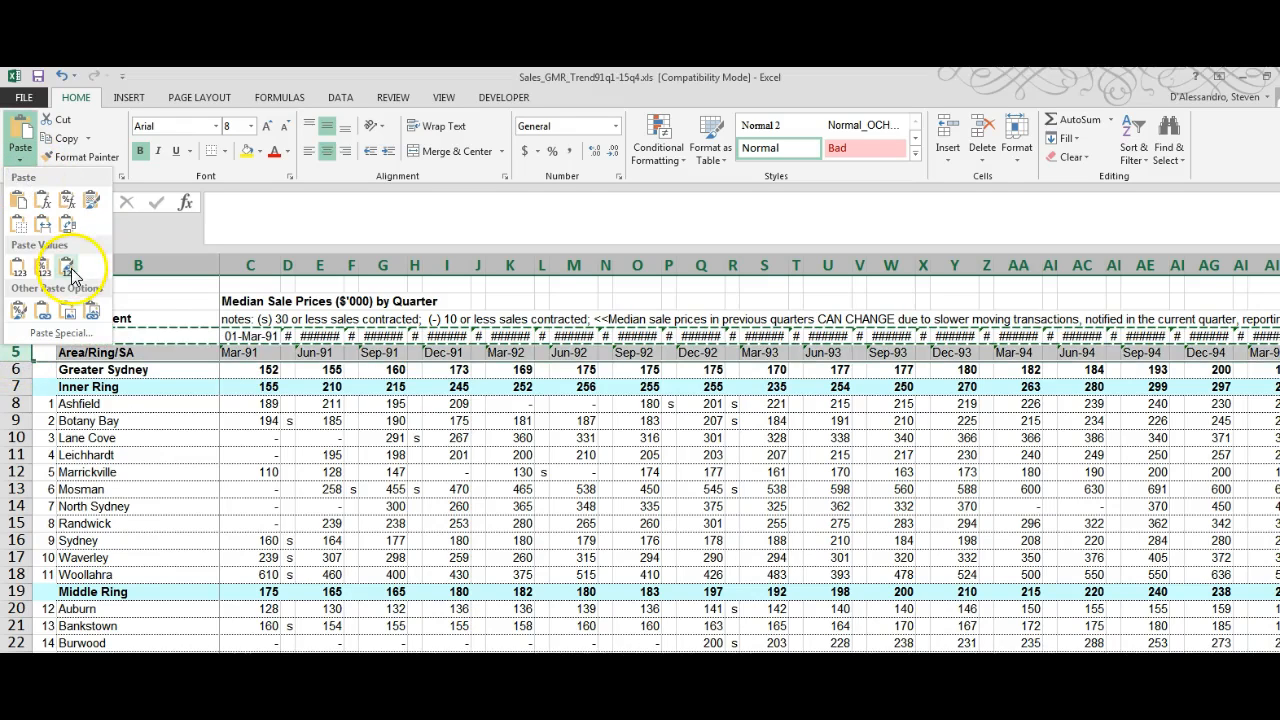
left_click(24, 276)
left_click(22, 277)
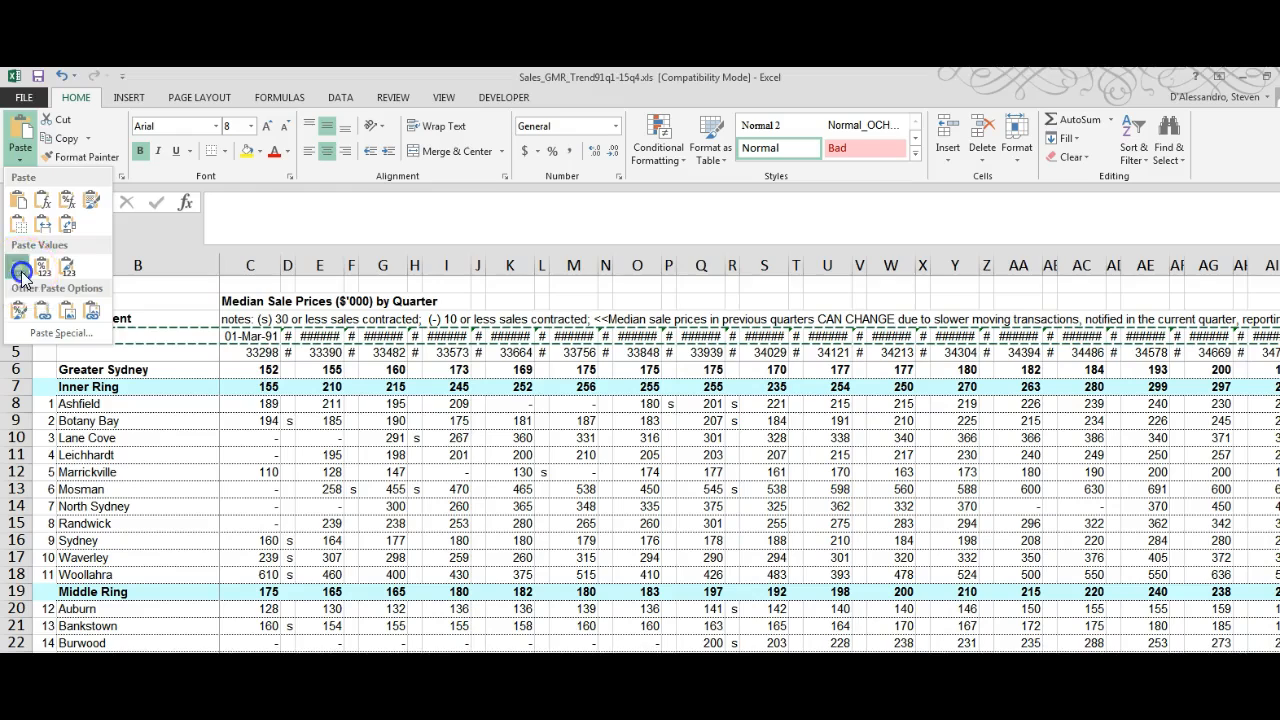
Step: Format all of row 5 as dates of type 14 March 2012 with the English (Australia) locale
left_click(271, 355)
right_click(264, 356)
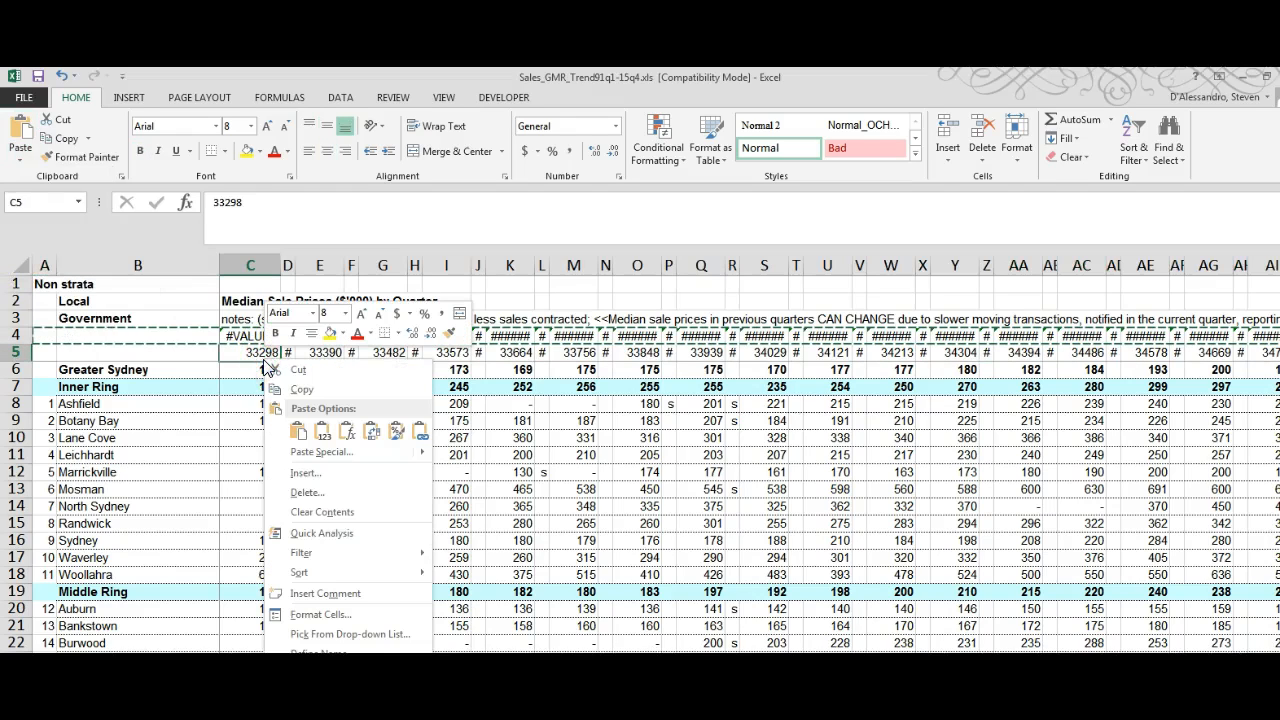
left_click(16, 348)
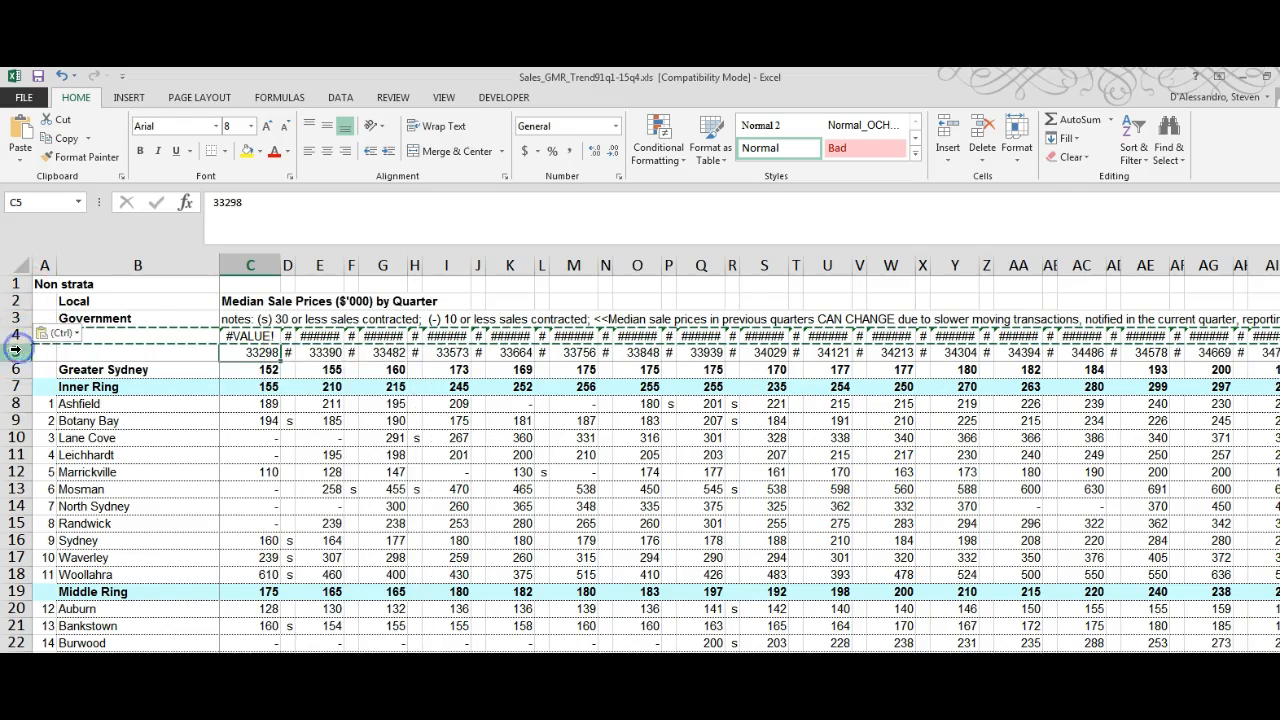
right_click(16, 348)
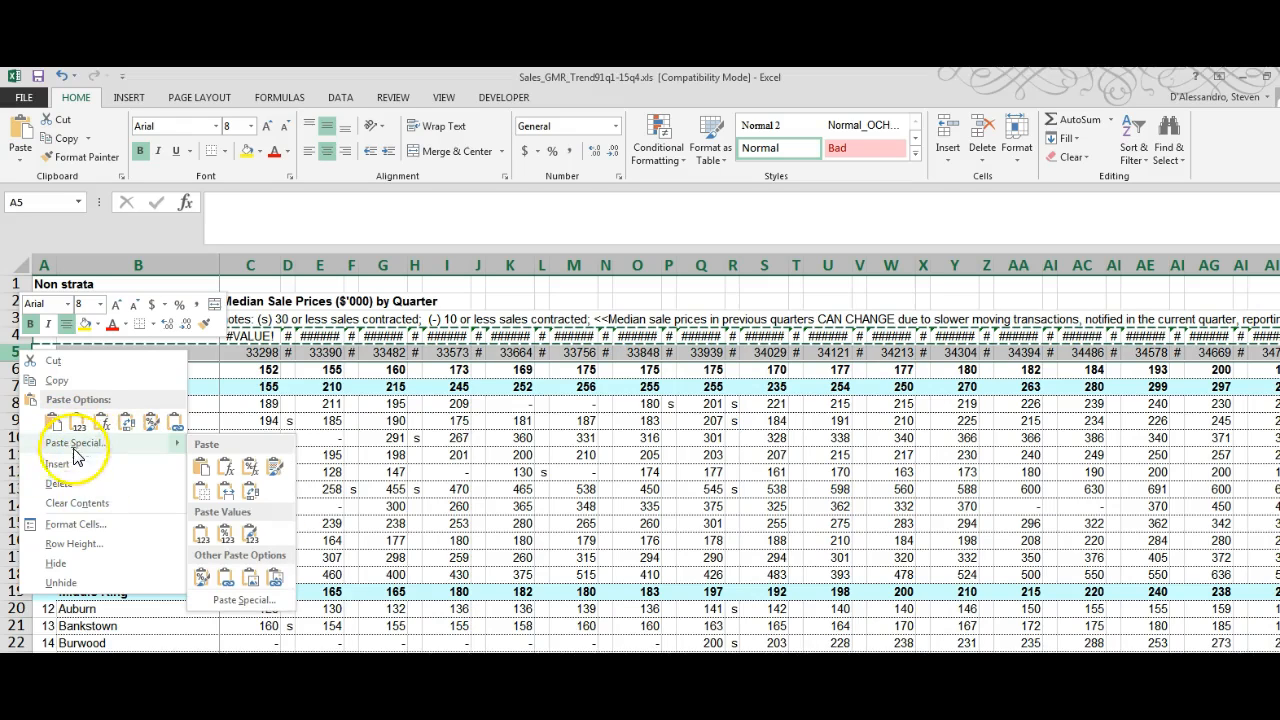
left_click(95, 526)
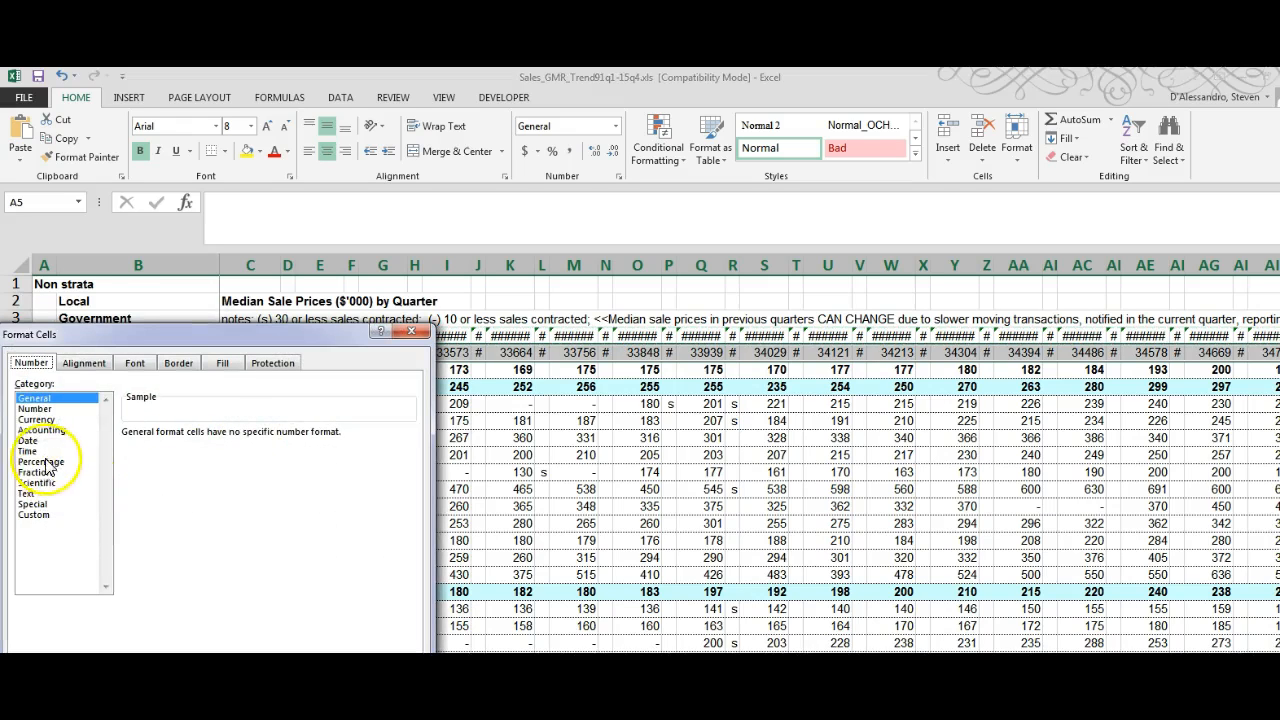
left_click(28, 440)
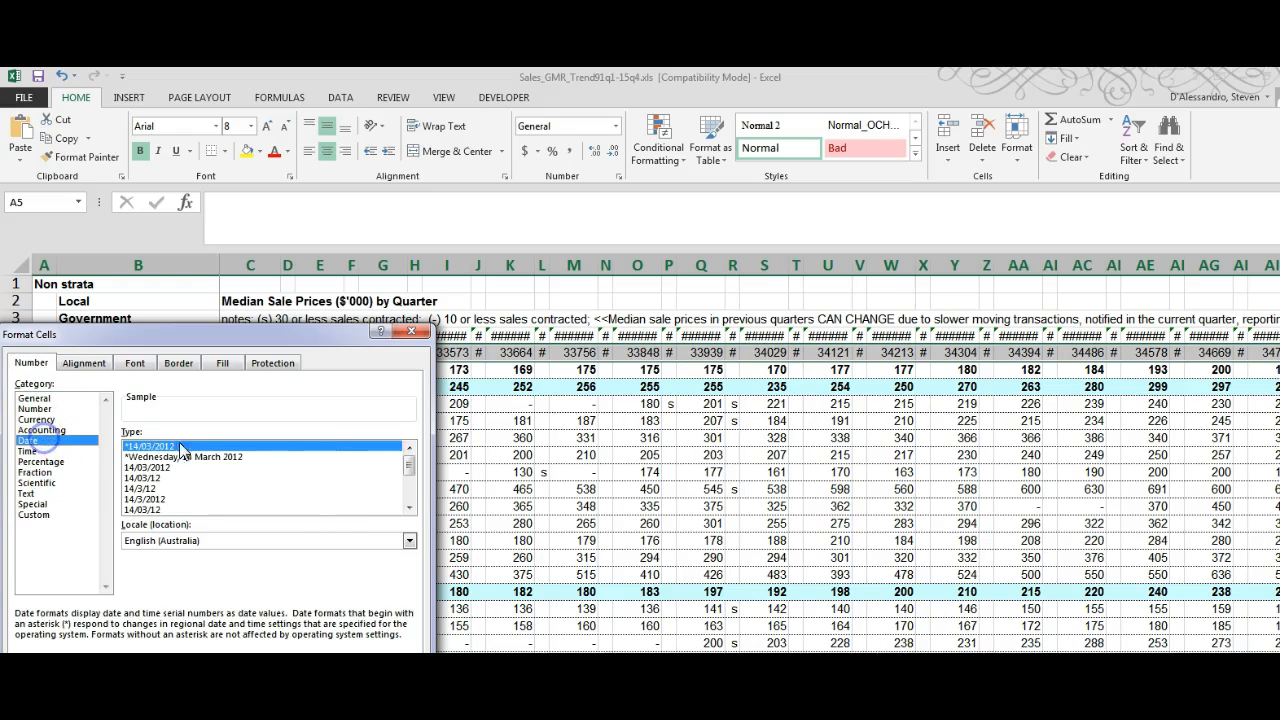
left_click(406, 472)
left_click(404, 484)
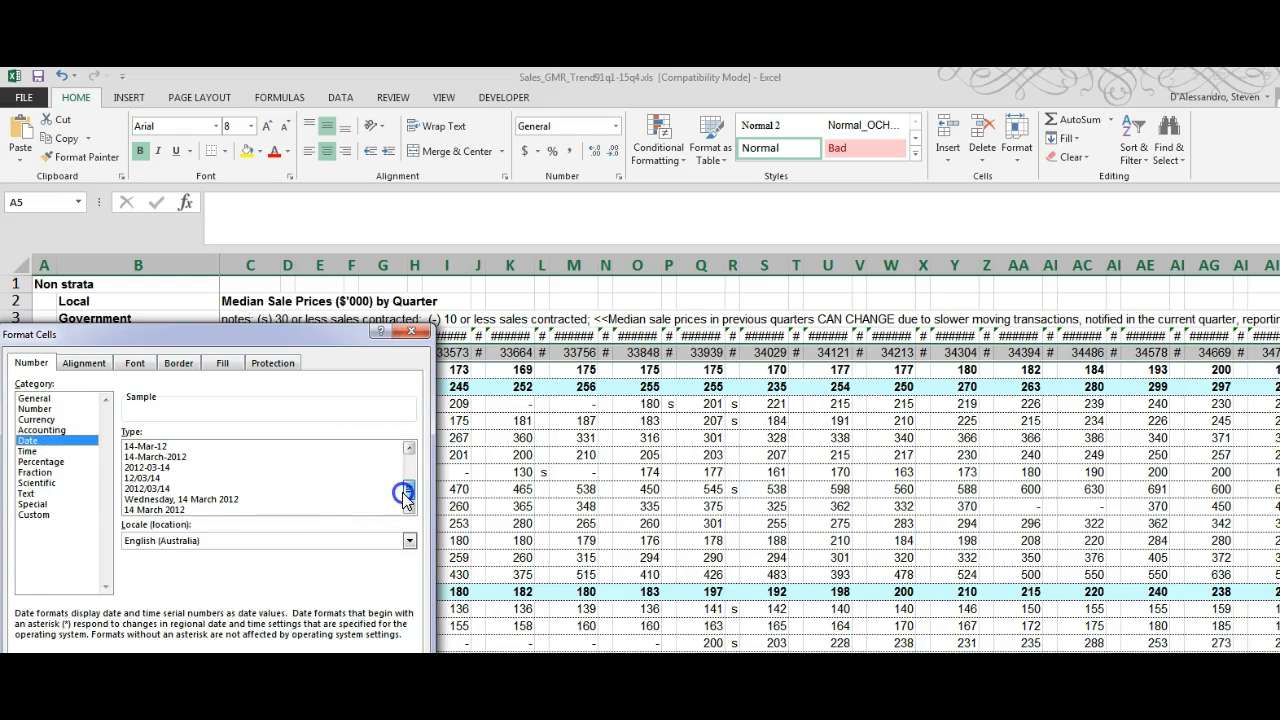
left_click(183, 510)
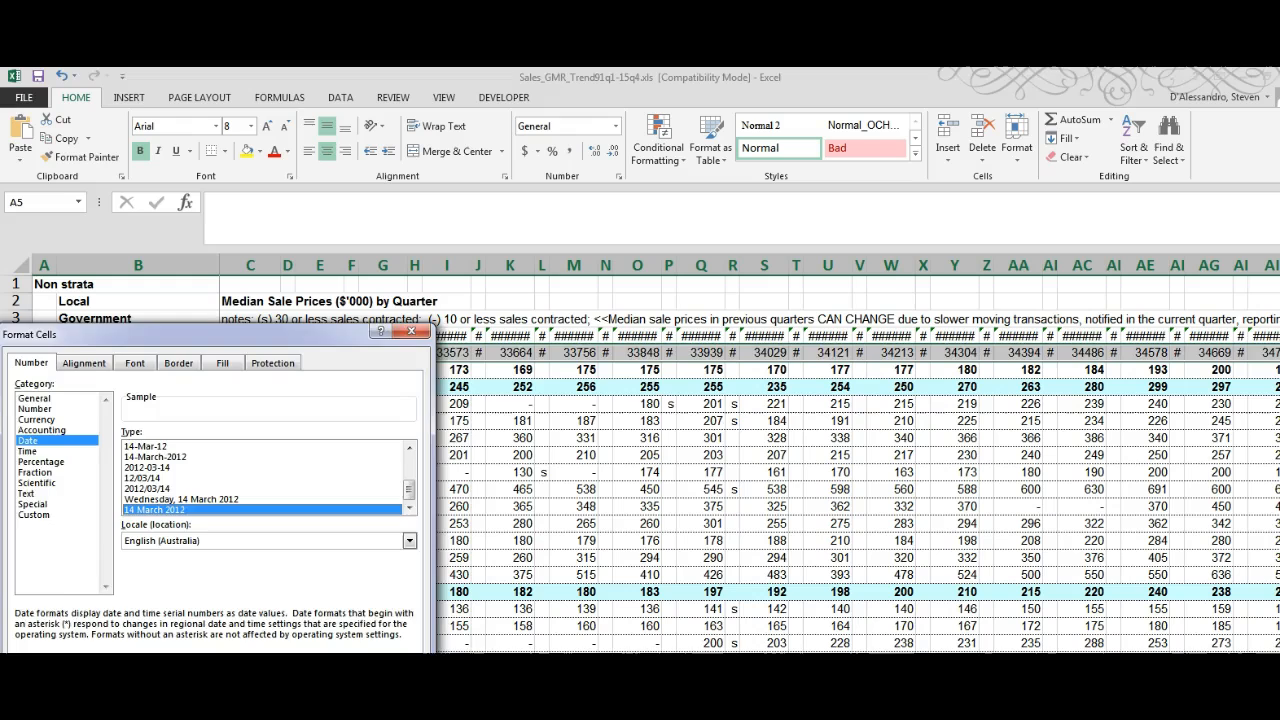
left_click(322, 697)
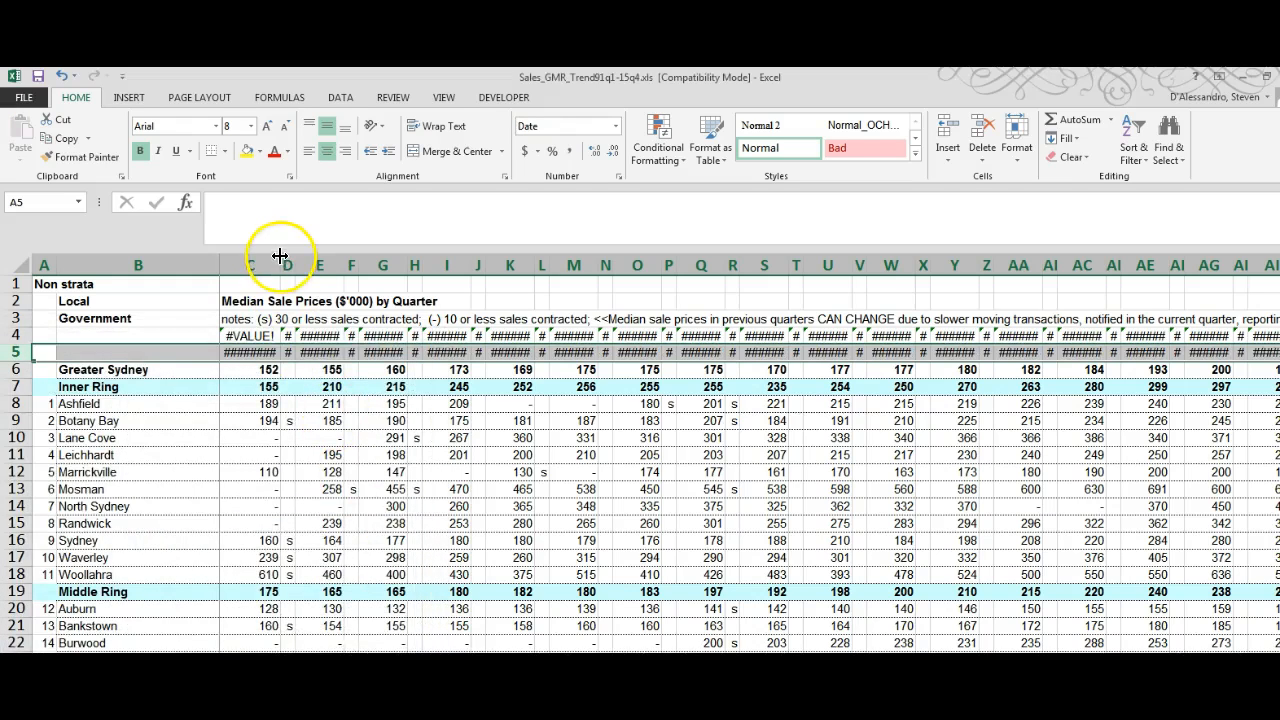
Step: Auto-fit the width of column C and inspect the converted date in cell C5
double_click(280, 256)
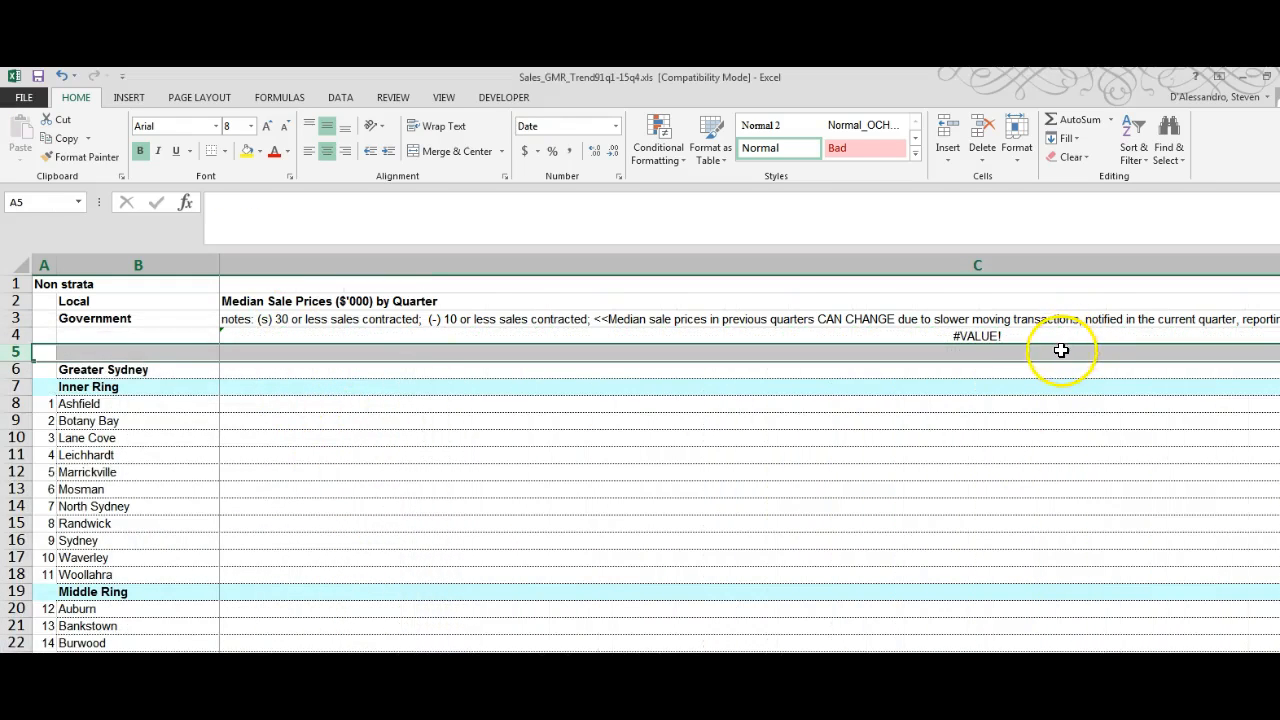
left_click(990, 352)
scroll(750, 455, "right", 5)
scroll(750, 455, "left", 5)
scroll(750, 455, "right", 3)
scroll(1028, 316, "left", 3)
scroll(1028, 316, "right", 2)
scroll(1028, 316, "left", 2)
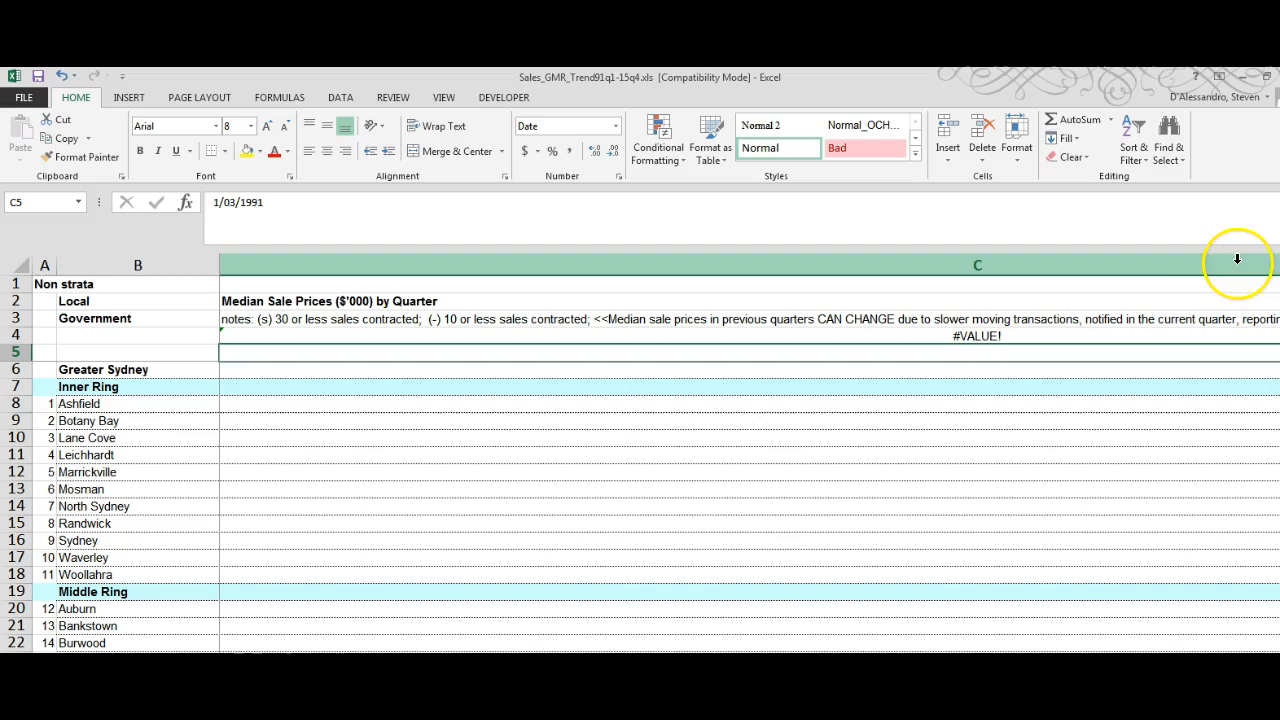
Step: Undo the column C auto-fit and the date formatting of row 5
scroll(849, 472, "right", 2)
scroll(849, 472, "left", 2)
left_click(849, 472)
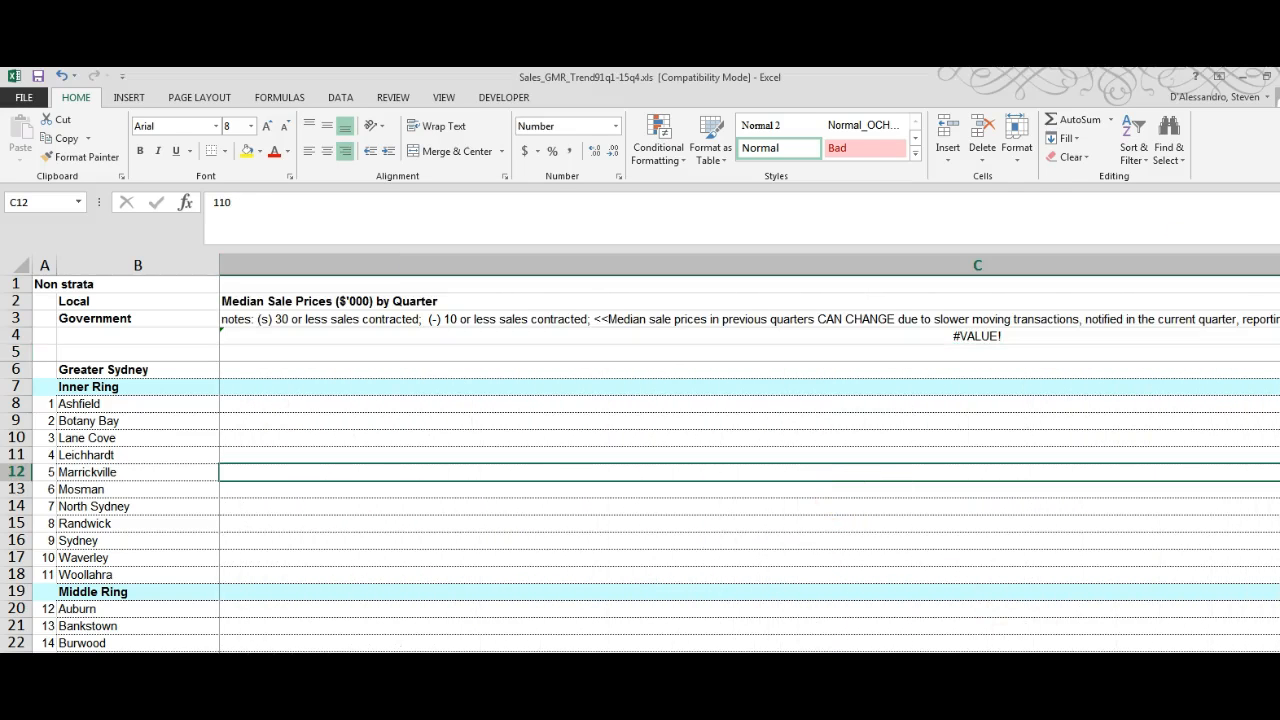
scroll(750, 464, "right", 1)
left_click(261, 384)
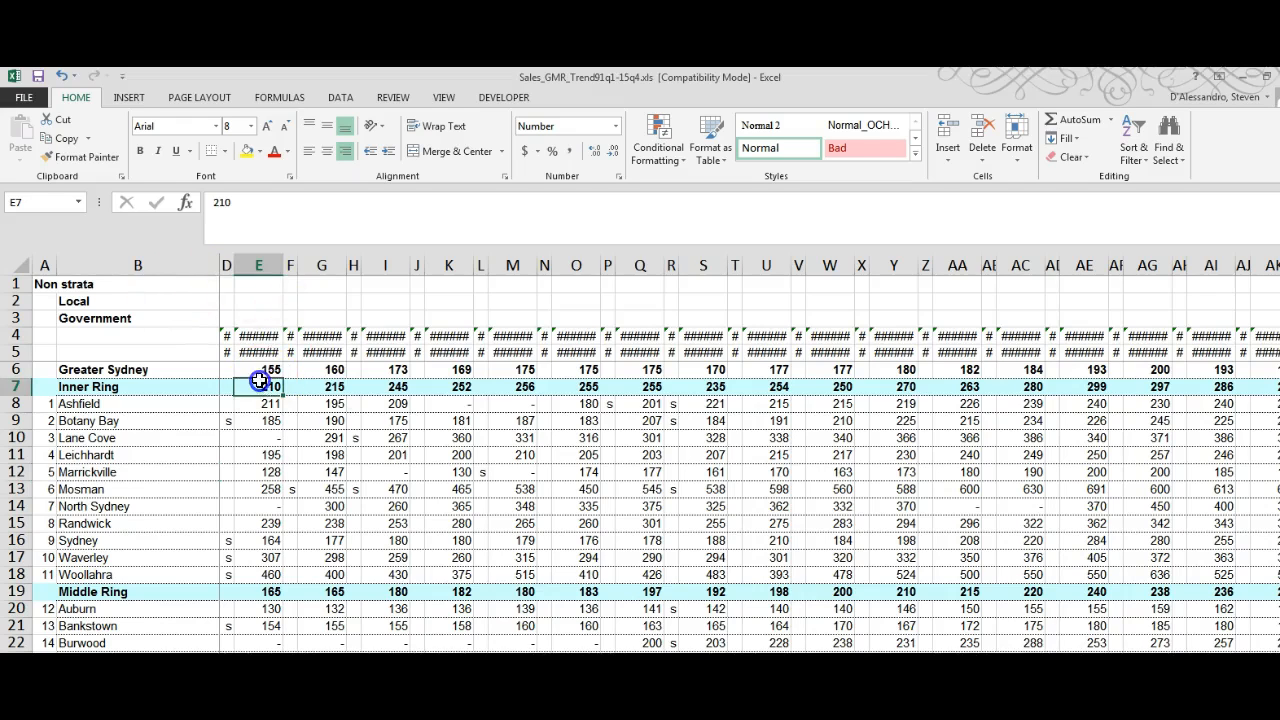
left_click(62, 76)
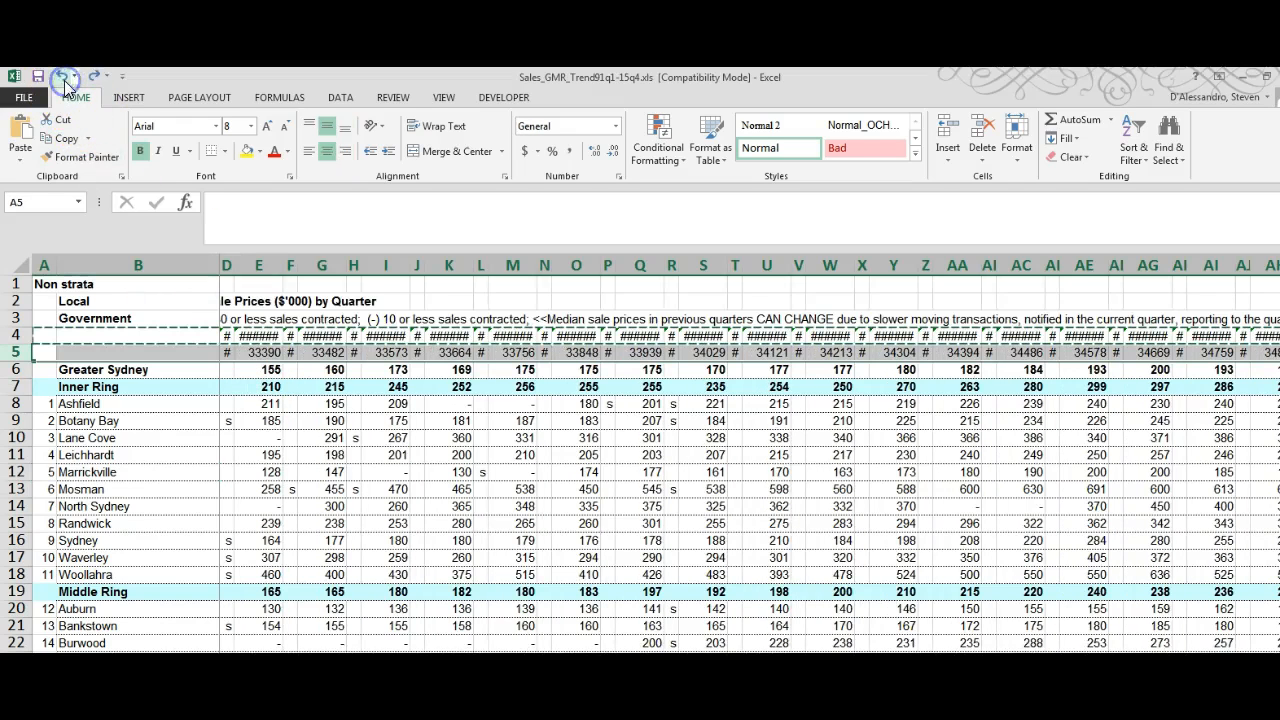
left_click(250, 354)
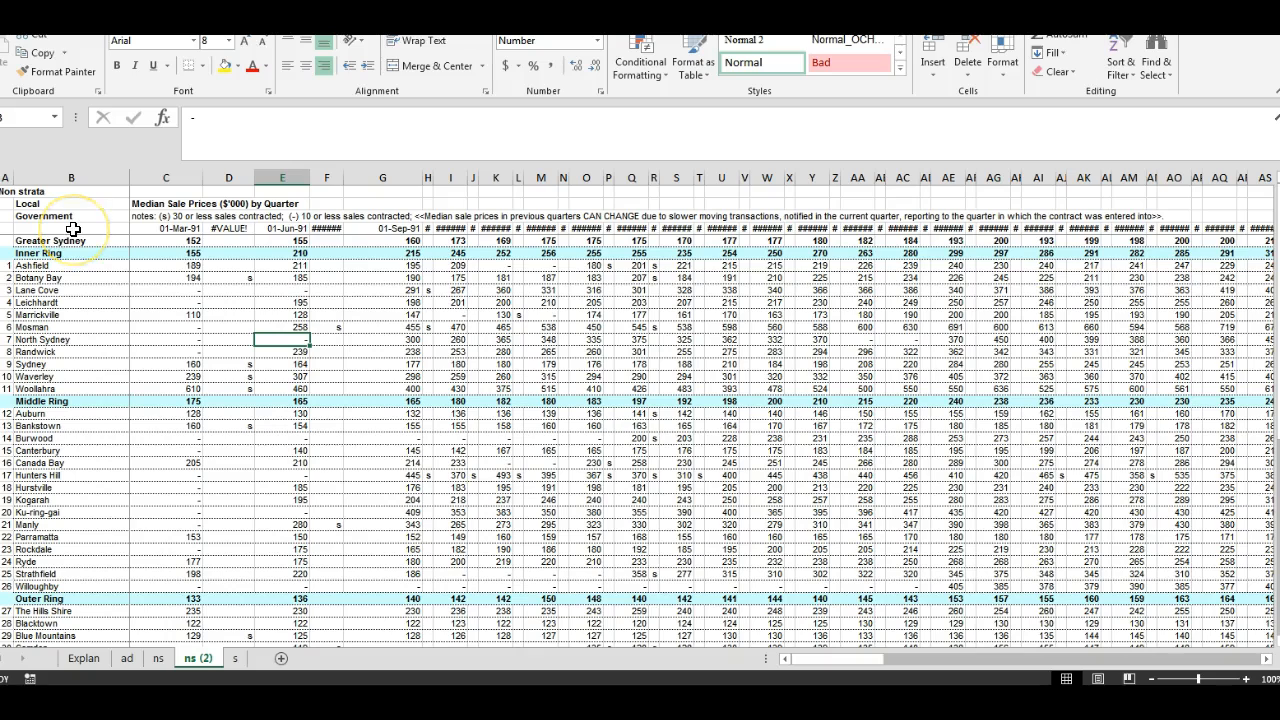
Step: Sort the price data from cell C4 through column GS left to right by Row 4 values, oldest to newest
left_click_drag(163, 229, 1208, 622)
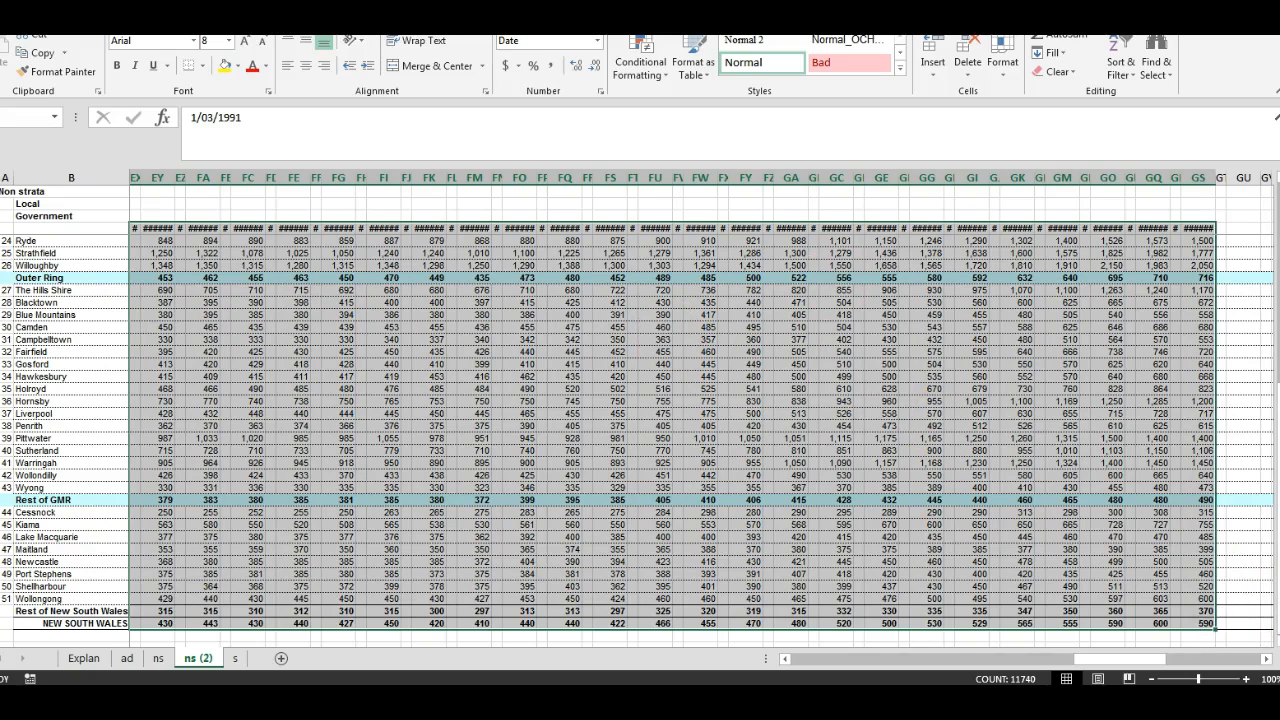
key("alt+a")
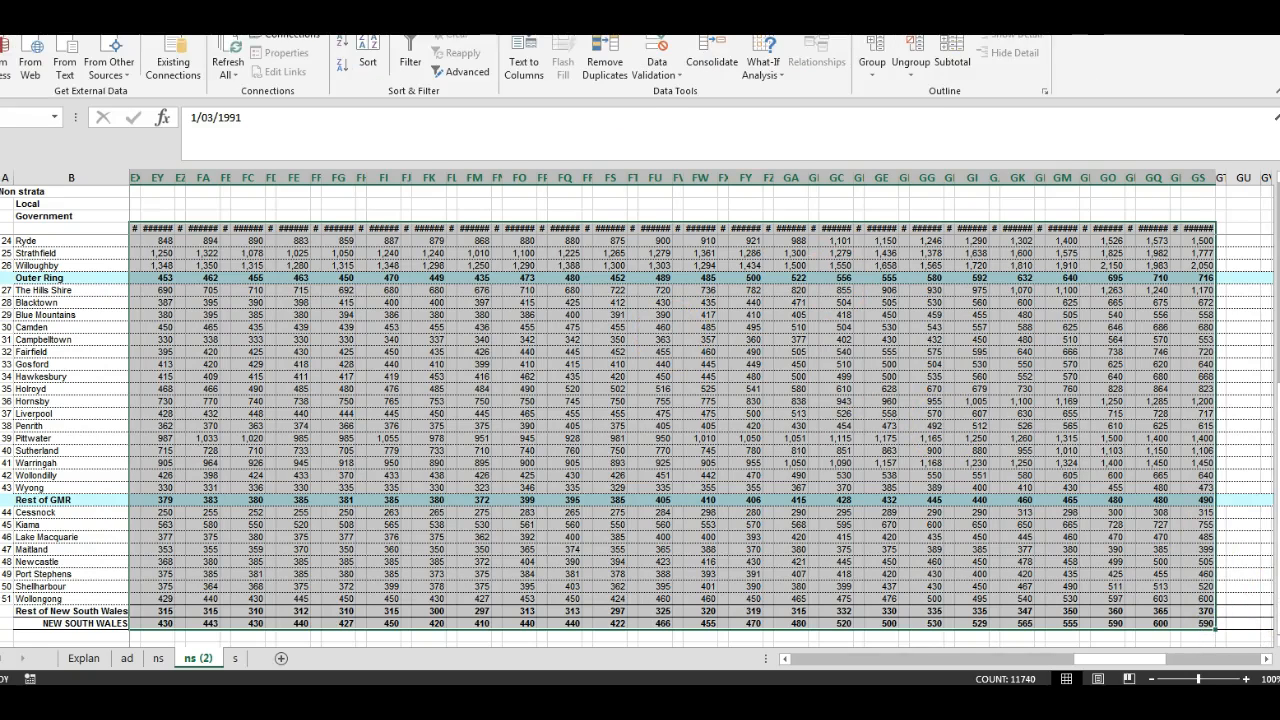
left_click(362, 58)
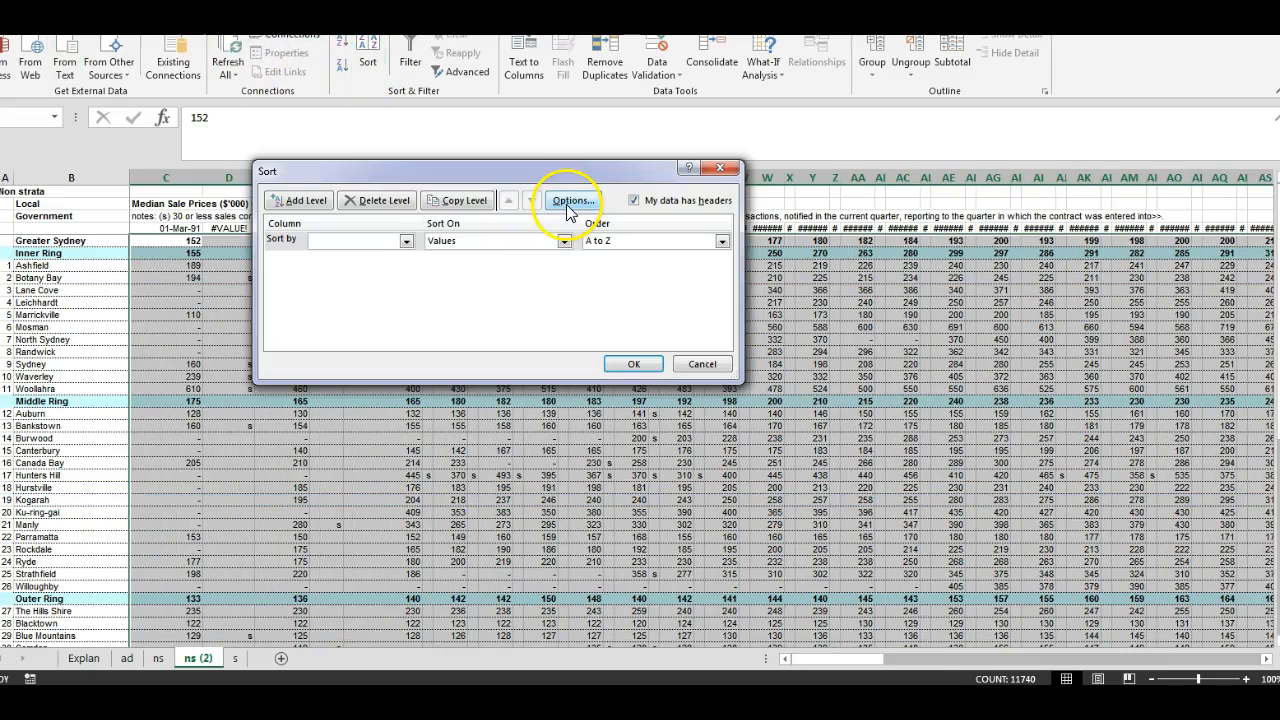
left_click(570, 203)
left_click(513, 285)
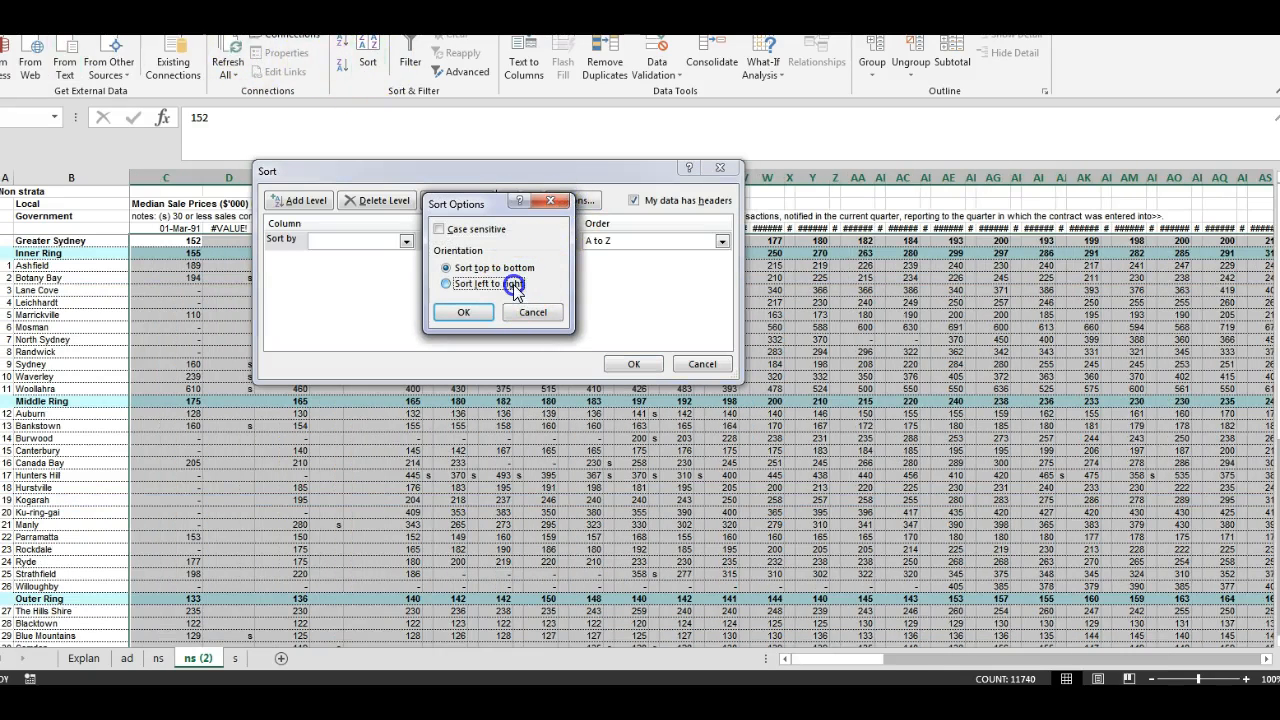
left_click(463, 312)
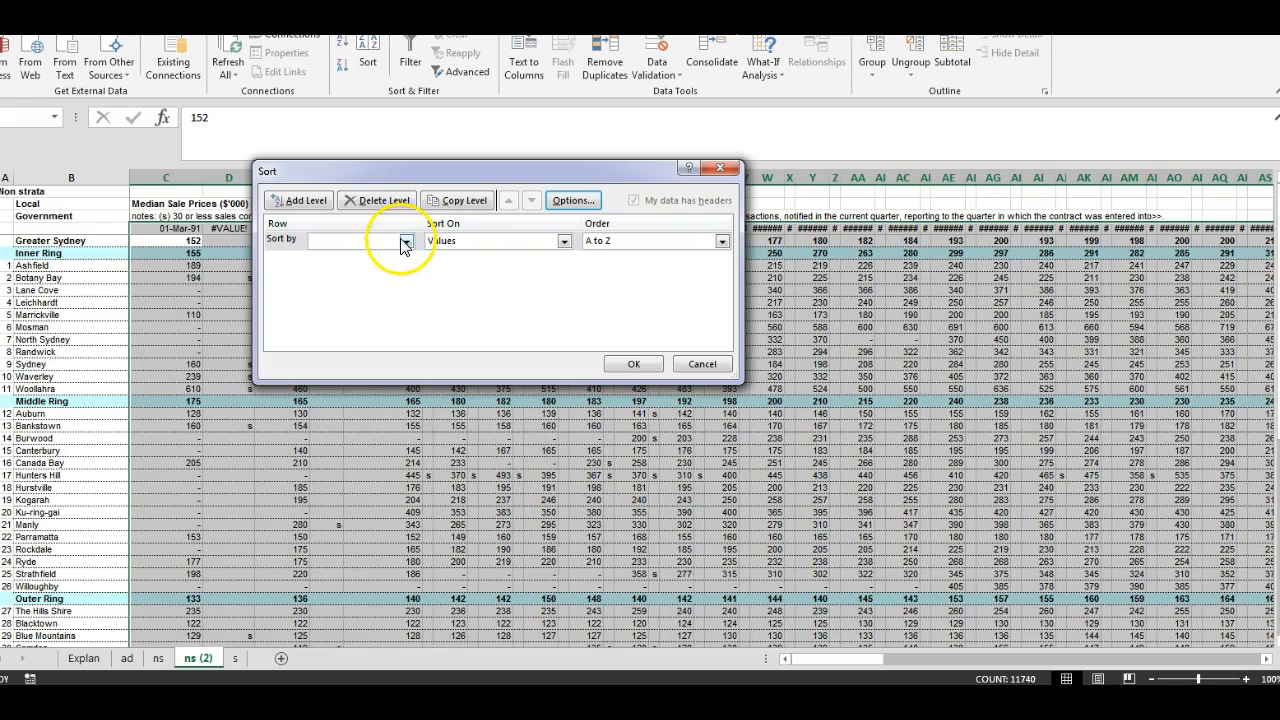
left_click(405, 243)
left_click(385, 257)
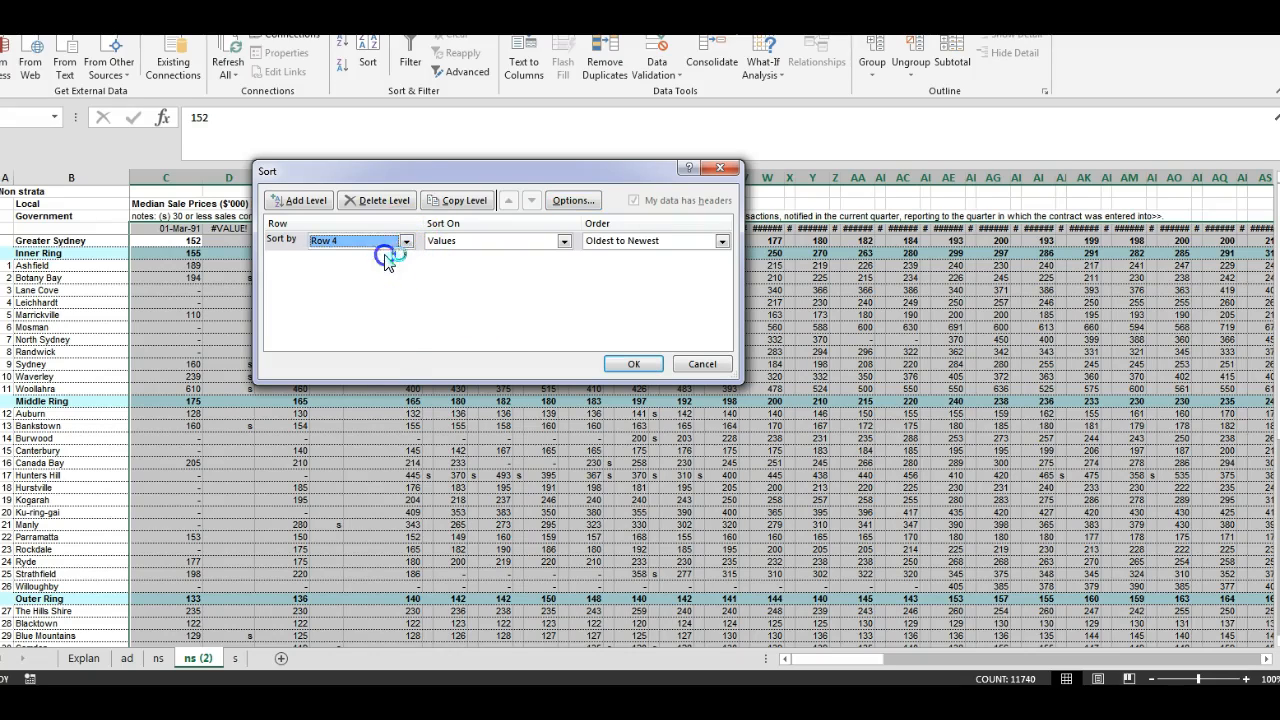
left_click(636, 364)
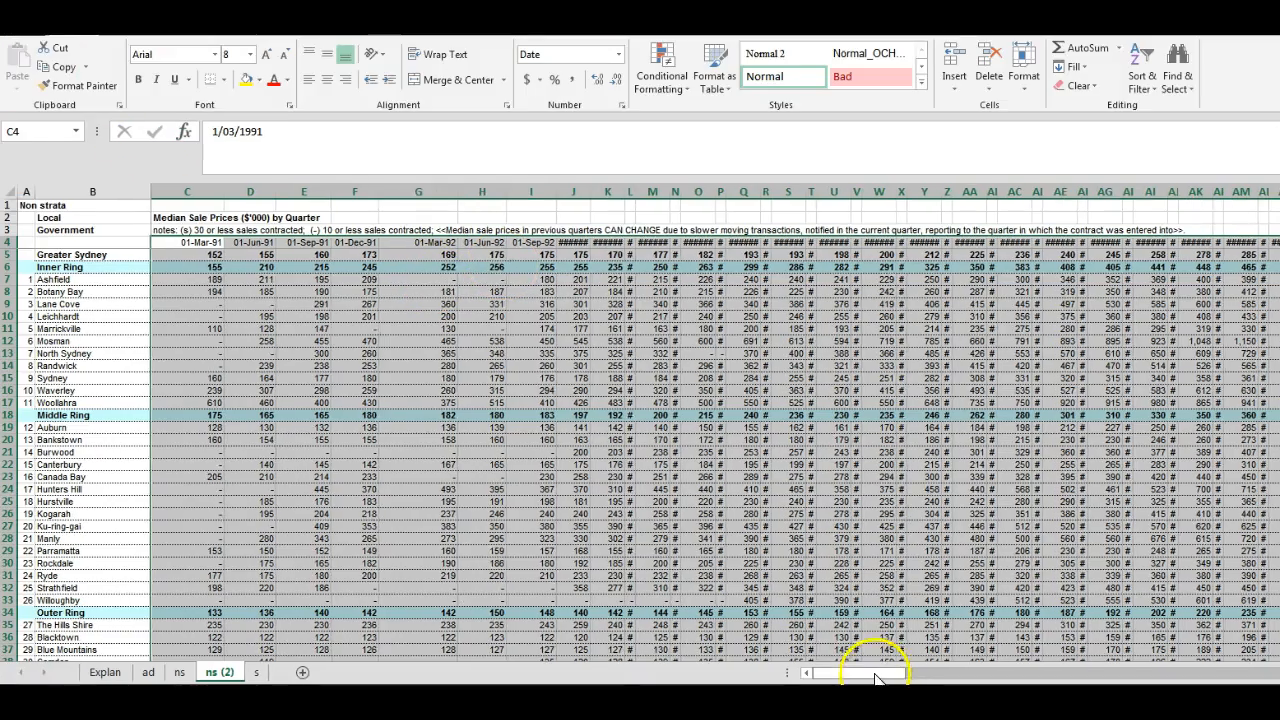
left_click_drag(871, 666, 1008, 674)
left_click_drag(803, 190, 829, 255)
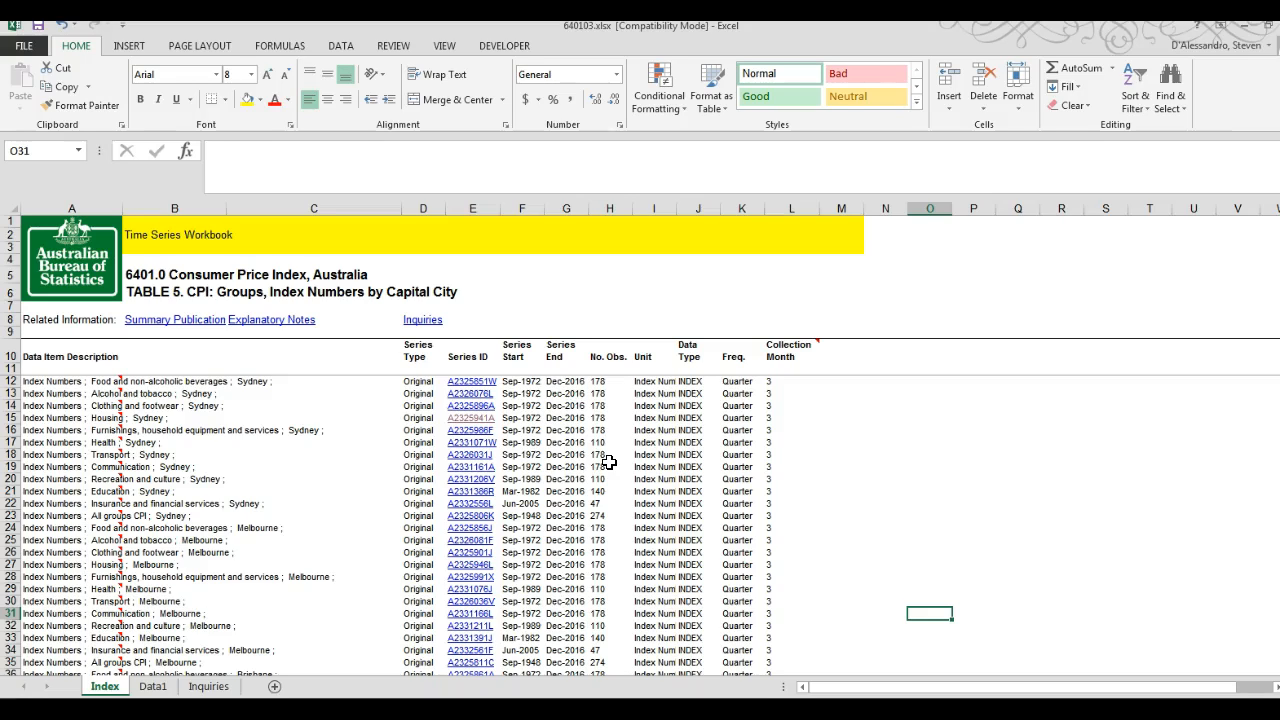
Step: In the CPI workbook 640103.xlsx, open the Sydney housing index series and add a blank sheet after Inquiries
left_click(480, 424)
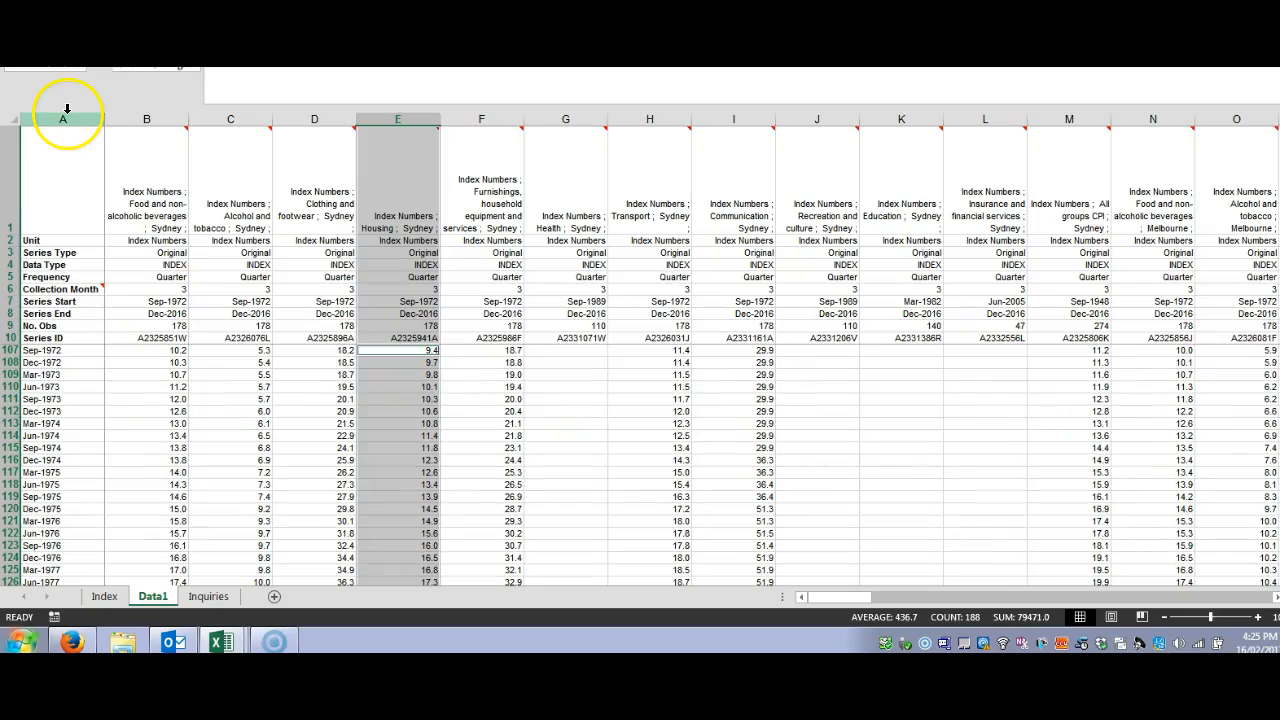
left_click(66, 207)
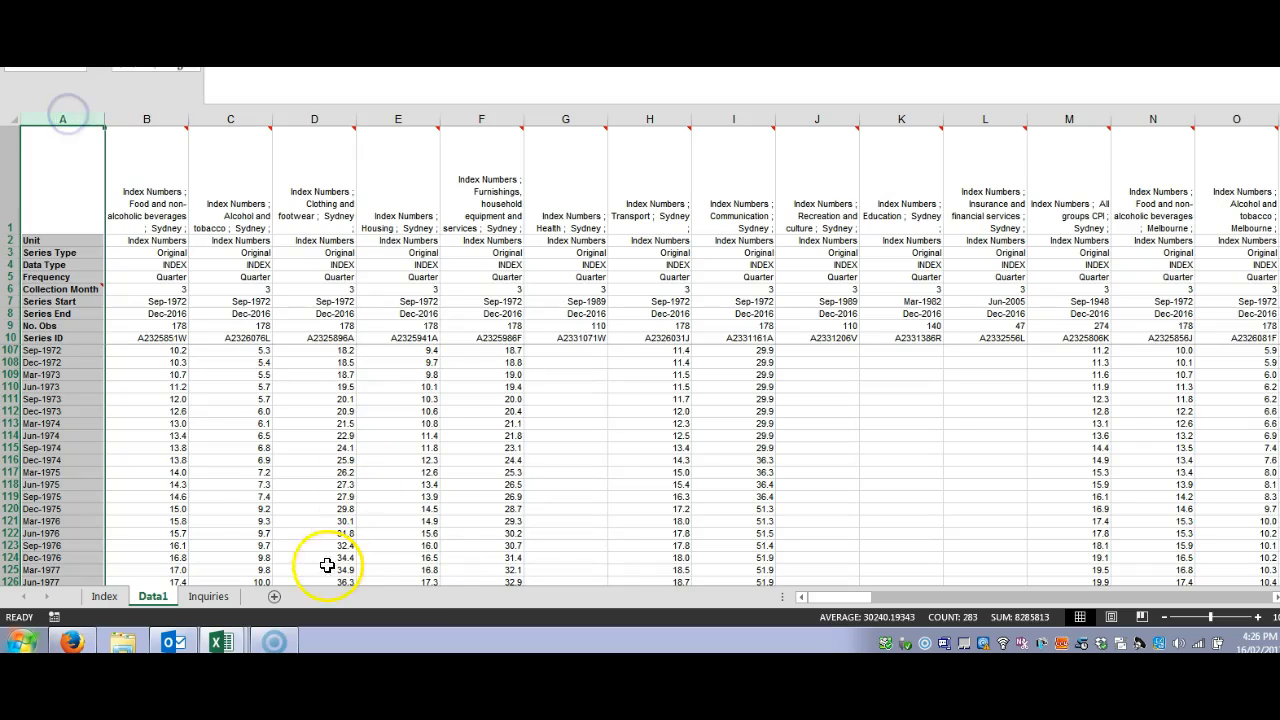
left_click(274, 598)
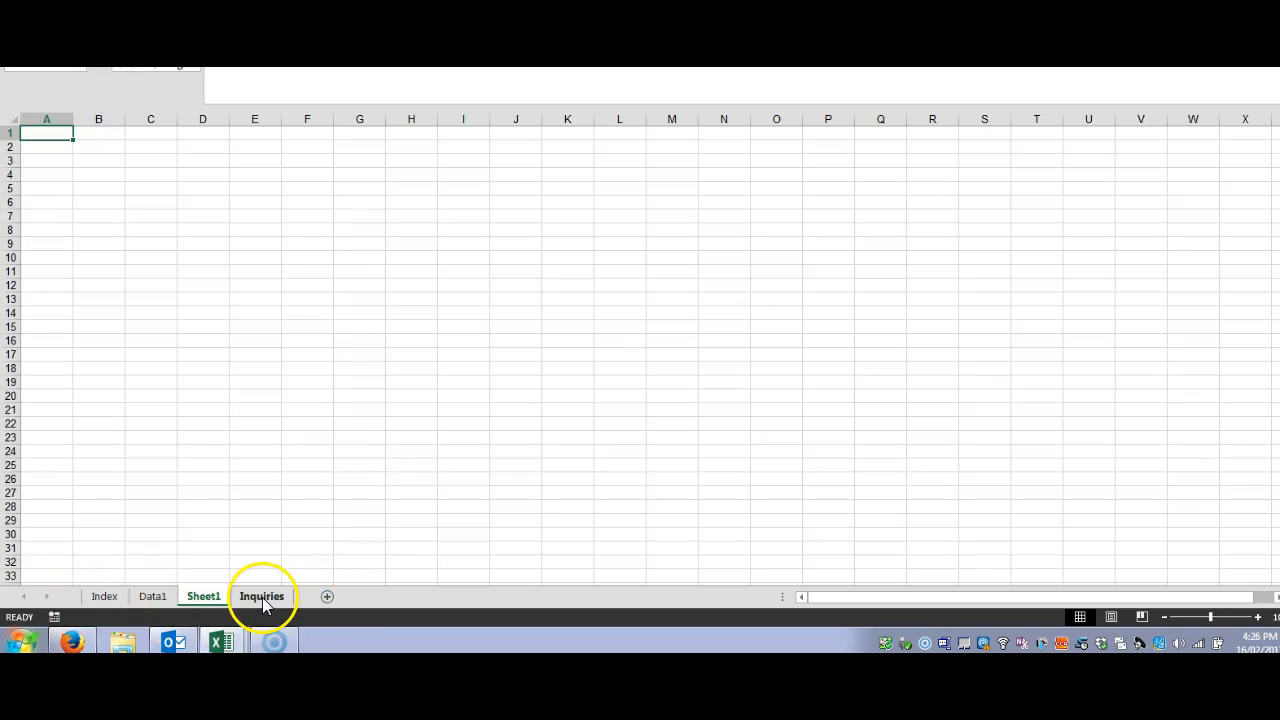
left_click_drag(209, 600, 306, 600)
left_click(147, 599)
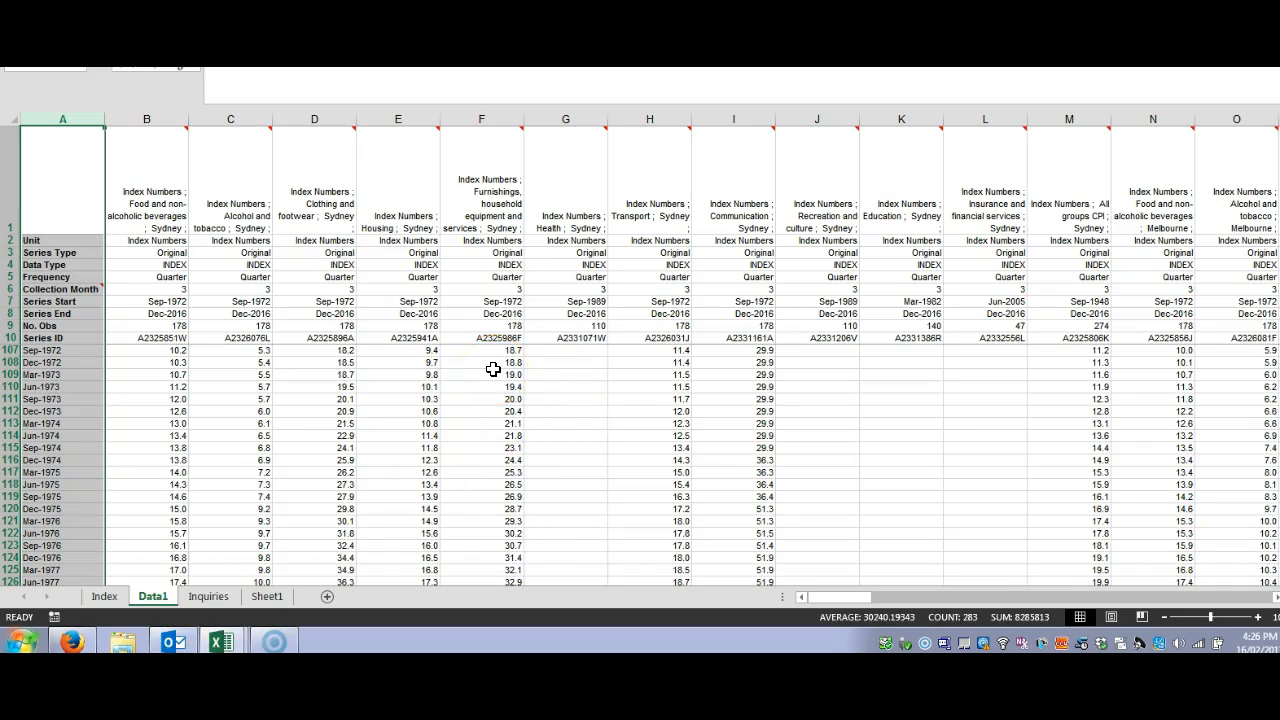
Step: Copy columns A to E of the Data1 sheet and go to the blank Sheet1
left_click(323, 118)
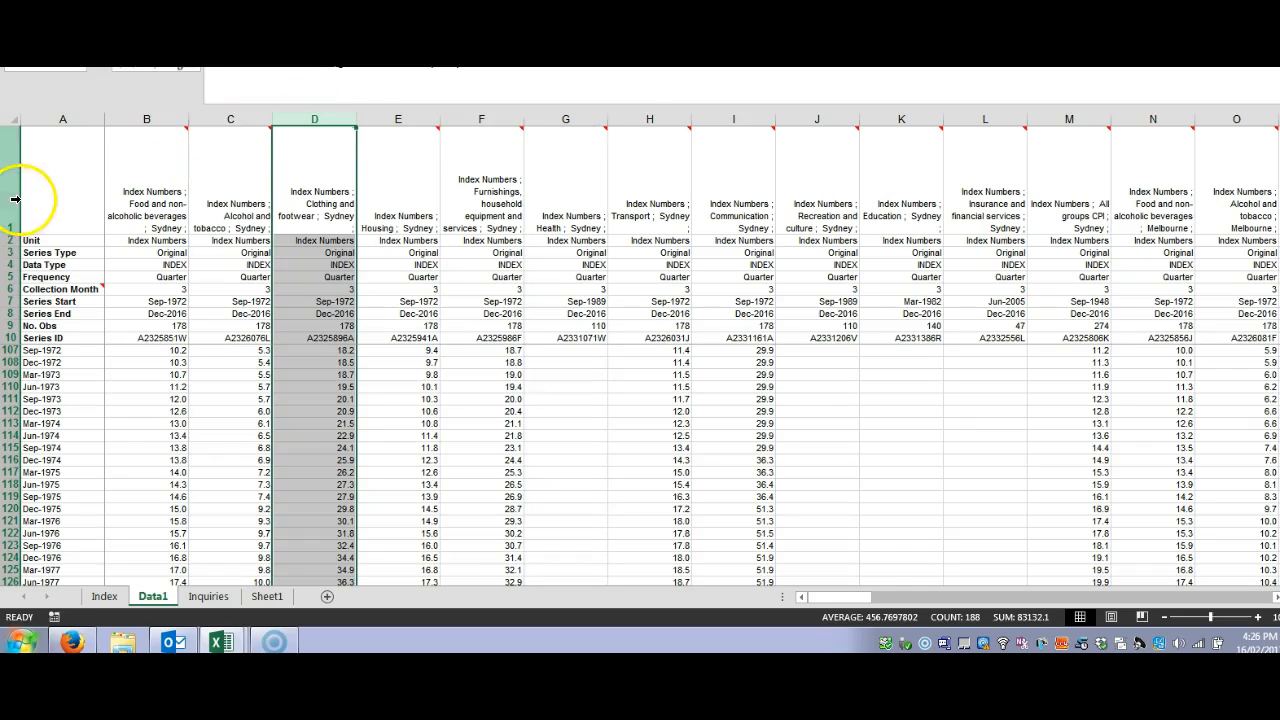
left_click_drag(75, 119, 386, 116)
right_click(393, 168)
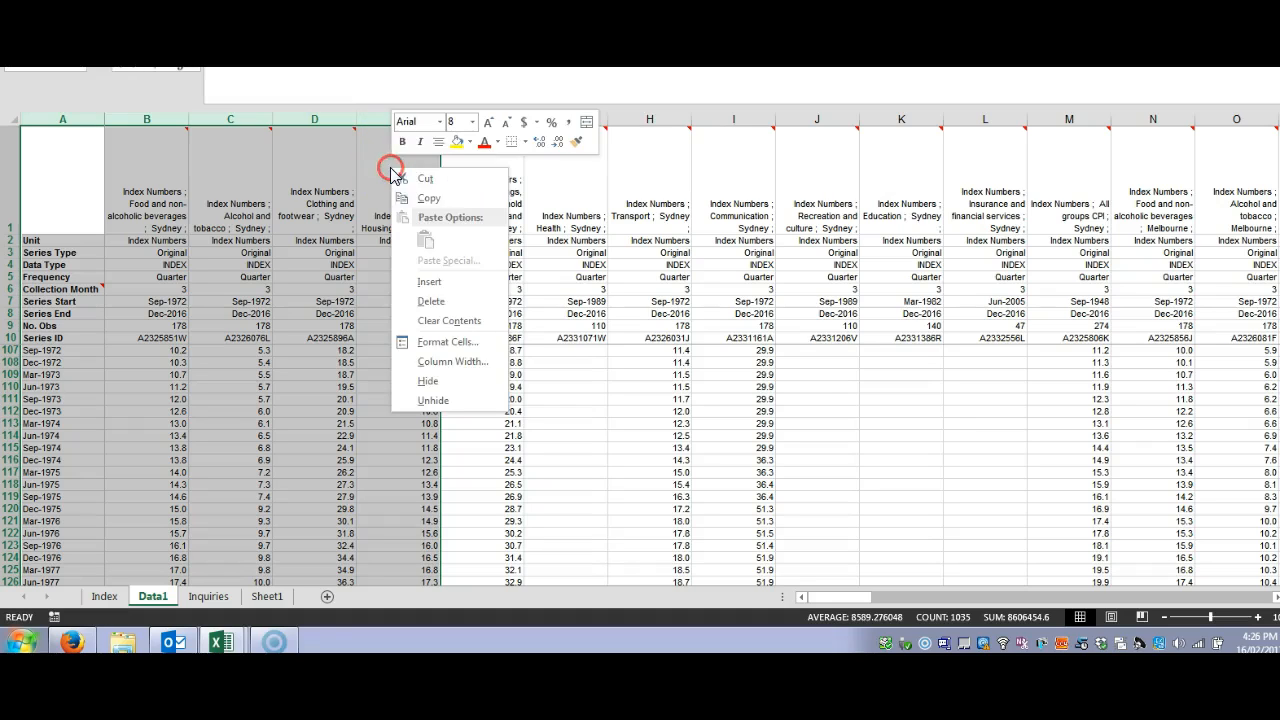
left_click(425, 199)
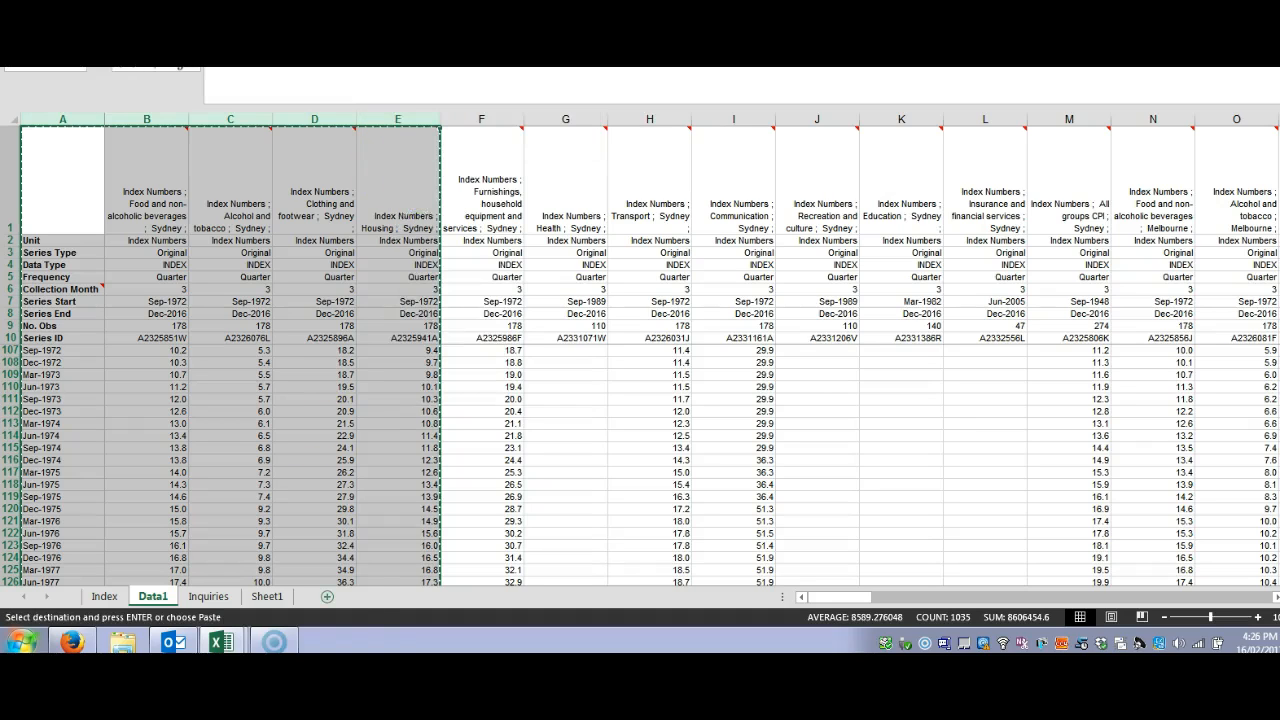
left_click(266, 596)
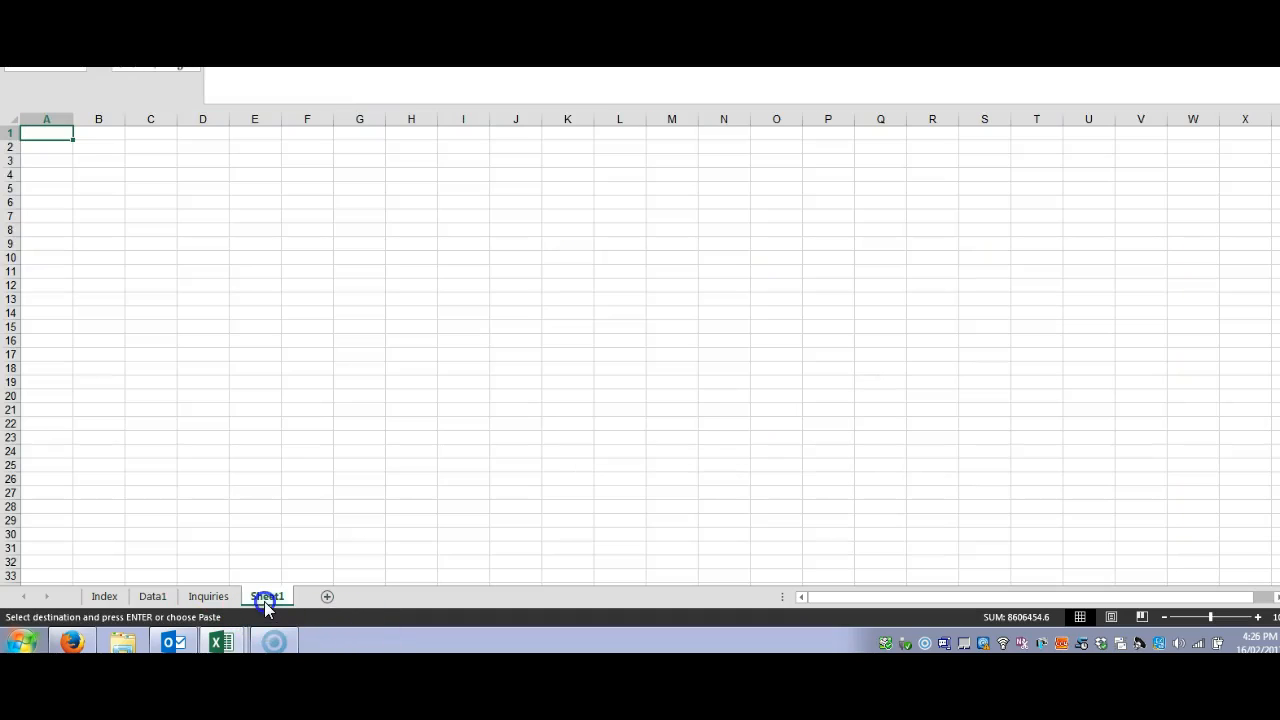
Step: Try to paste the copied columns as values only at cell A1 of Sheet1
right_click(46, 132)
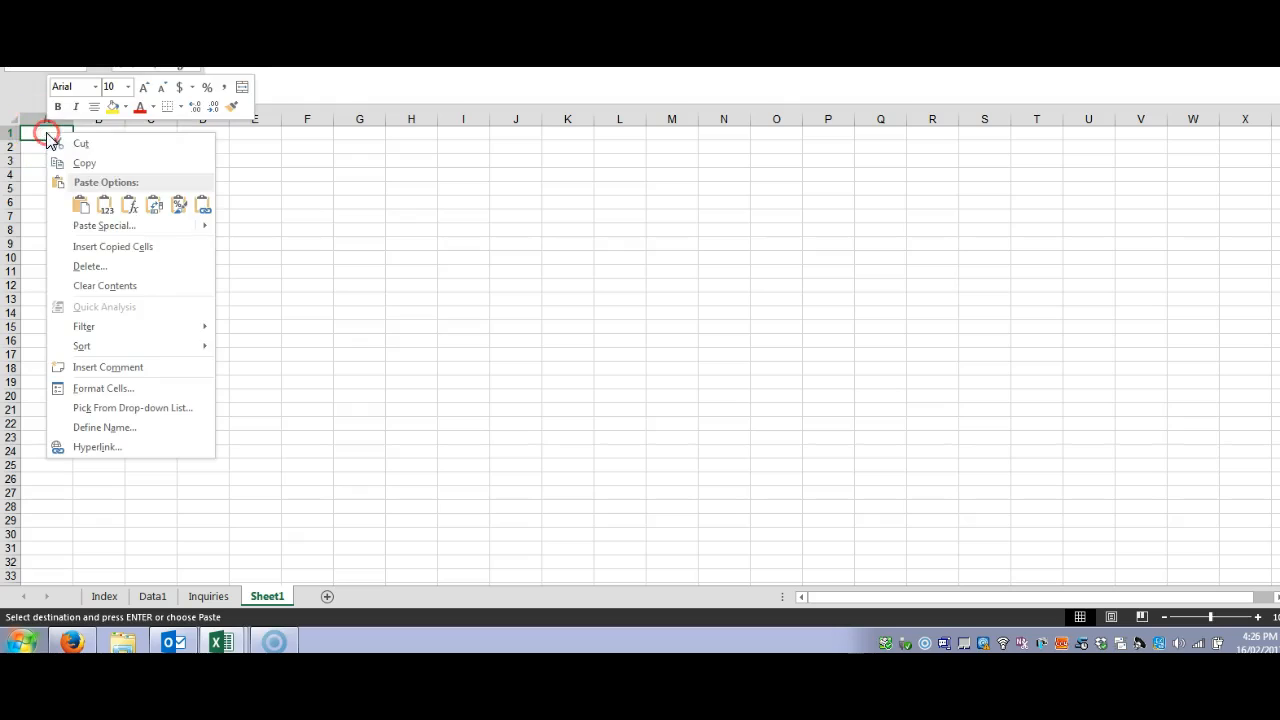
left_click(107, 208)
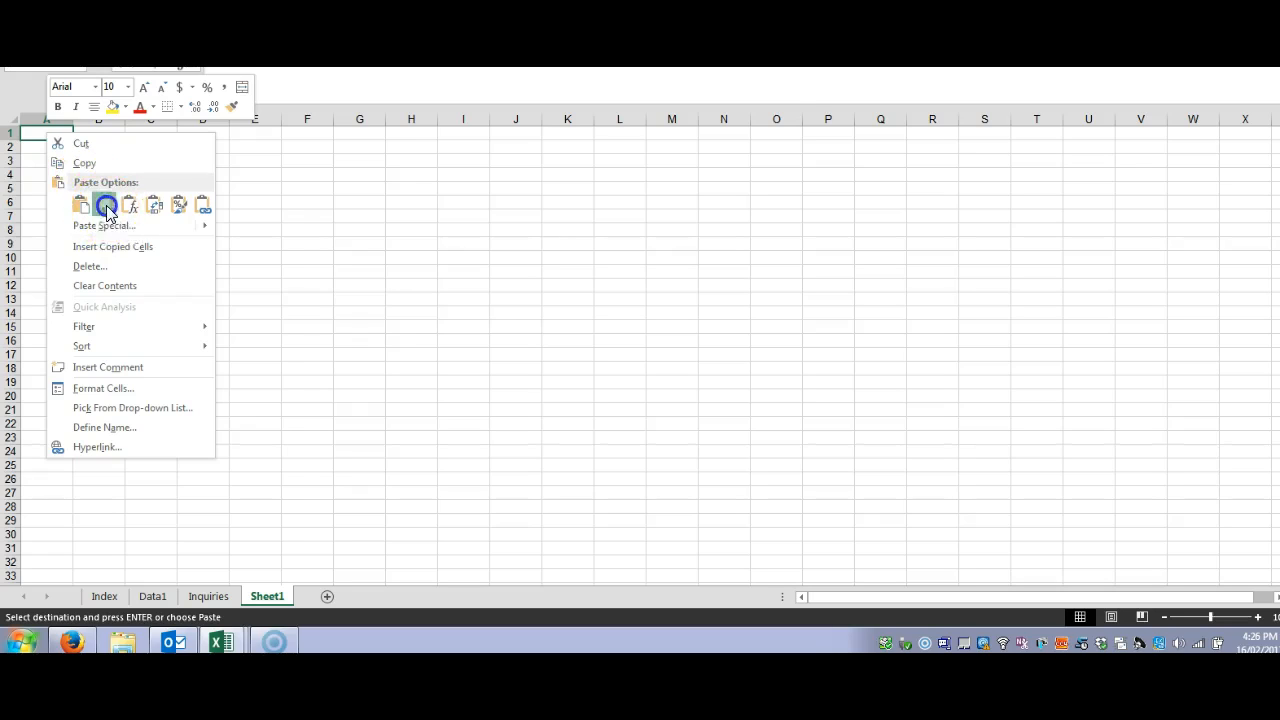
left_click(360, 341)
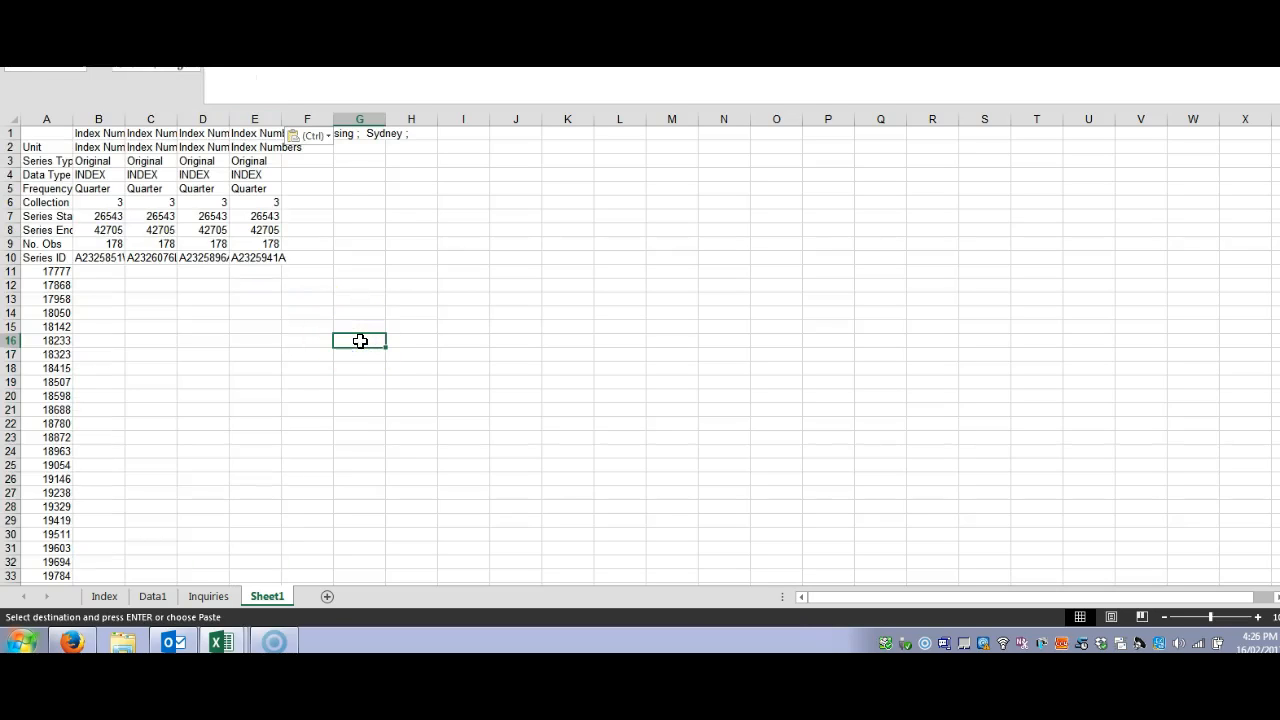
key("ctrl+z")
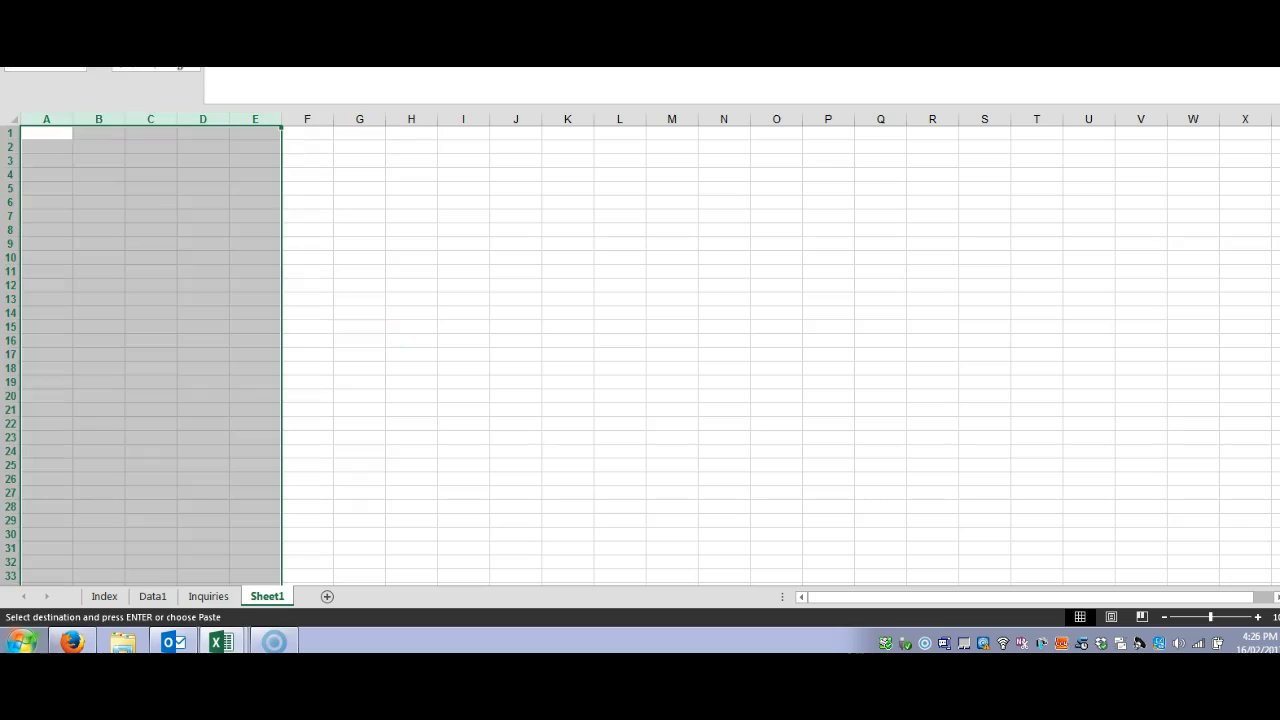
Step: Paste the copied columns with their original formatting at cell A1 of Sheet1 and look through the pasted index series
right_click(57, 137)
mouse_move(104, 243)
left_click(93, 212)
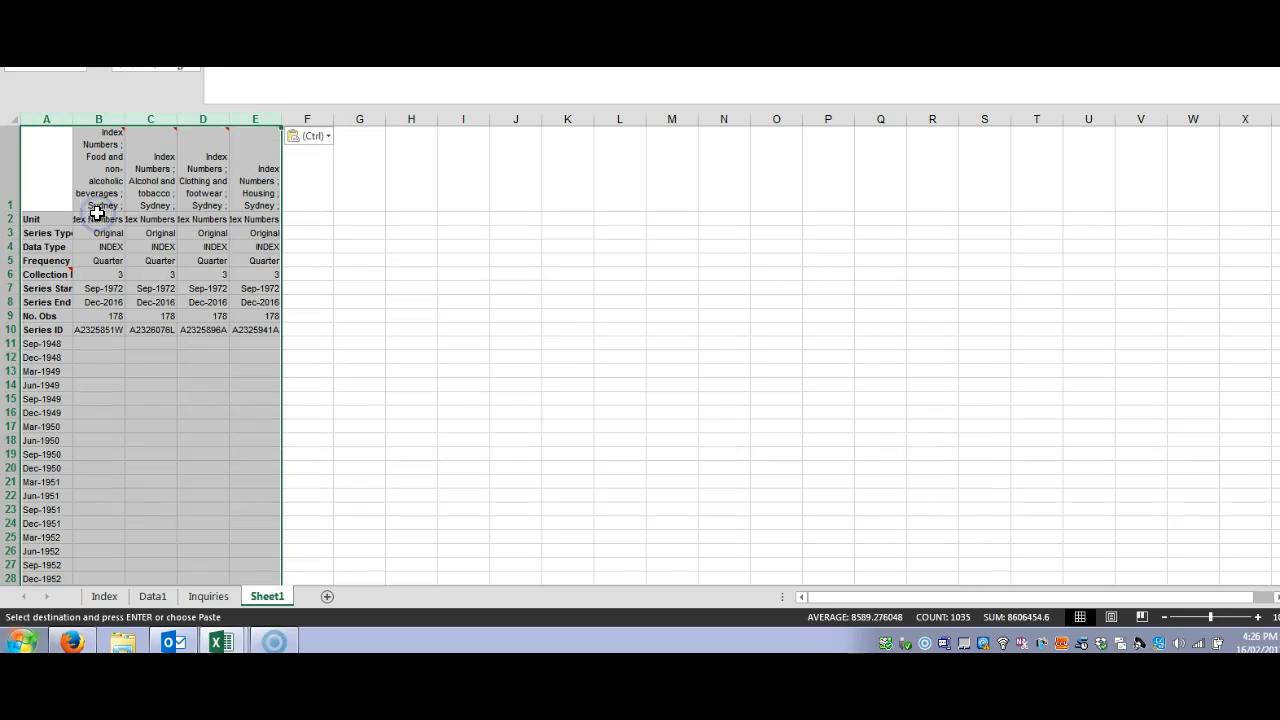
left_click(190, 409)
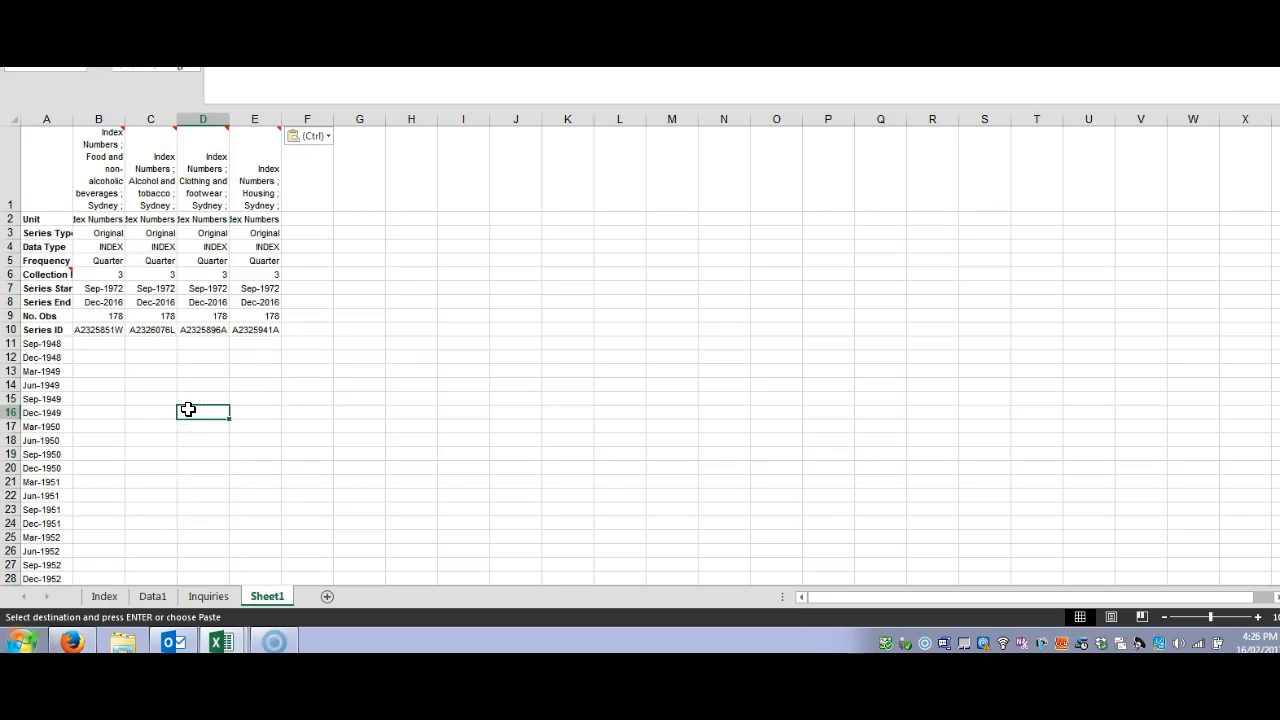
scroll(188, 409, "down", 12)
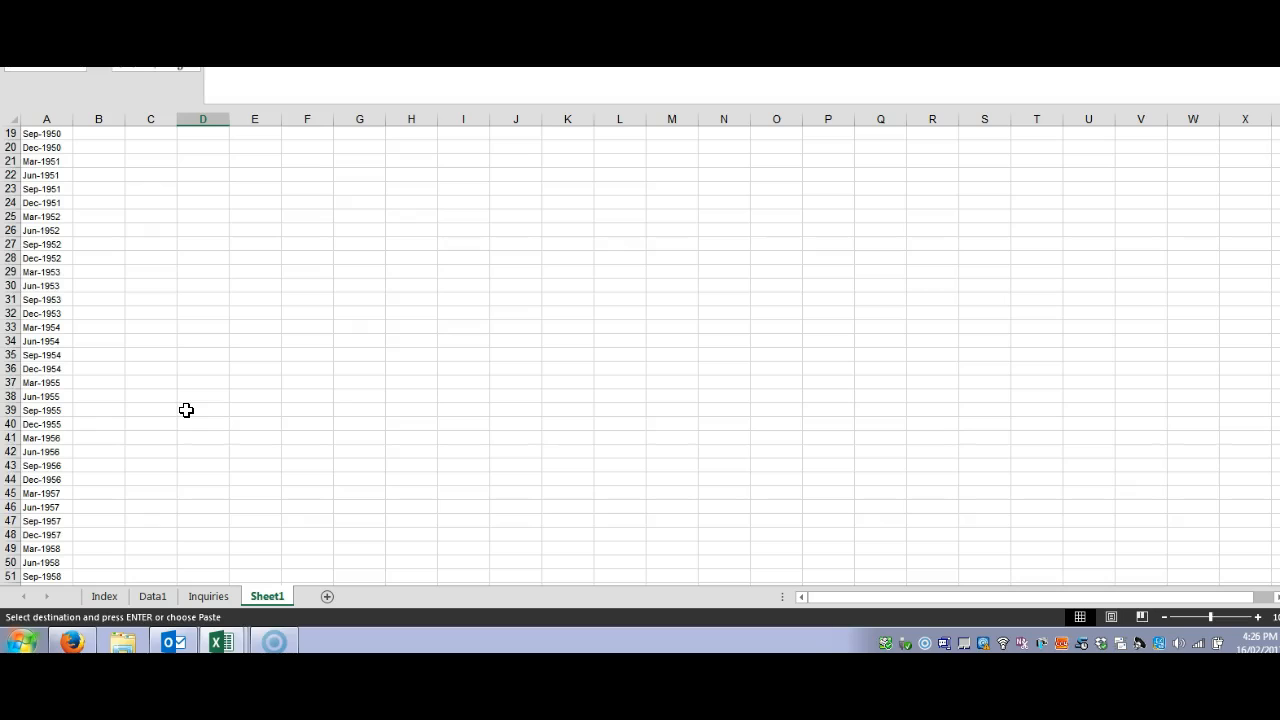
scroll(186, 410, "up", 12)
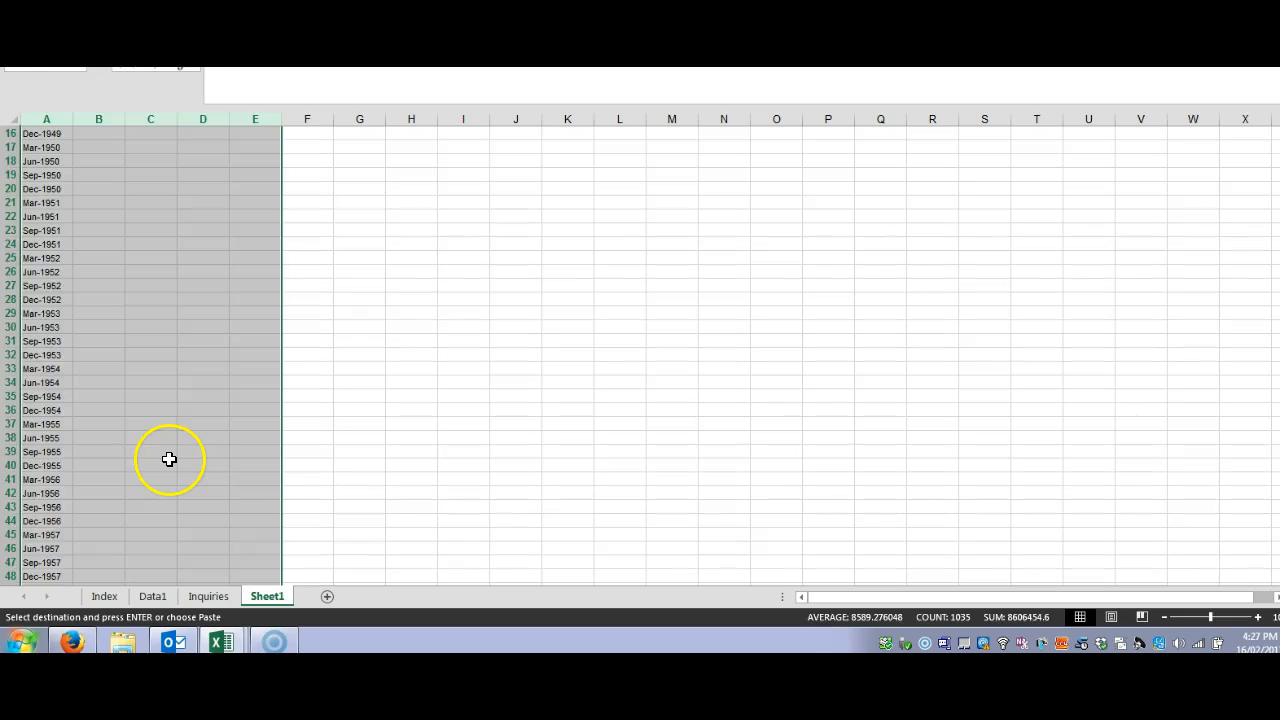
scroll(169, 459, "down", 4)
scroll(169, 459, "down", 20)
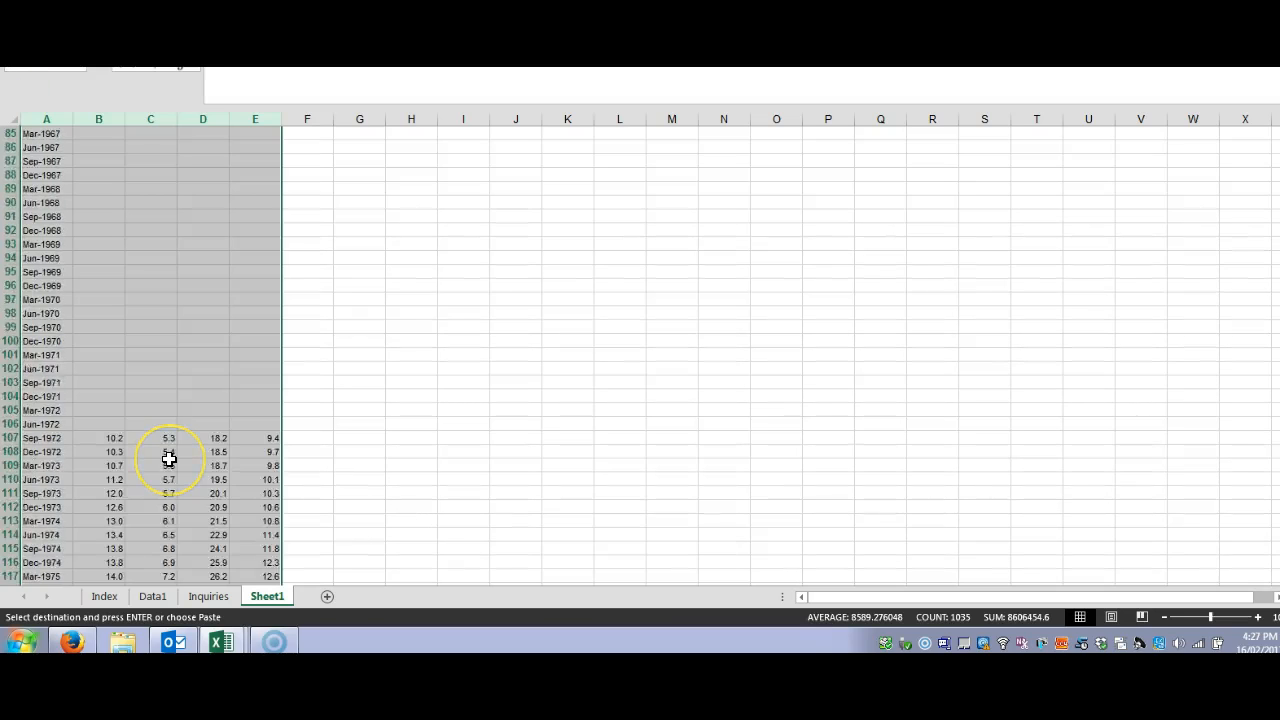
scroll(169, 457, "up", 20)
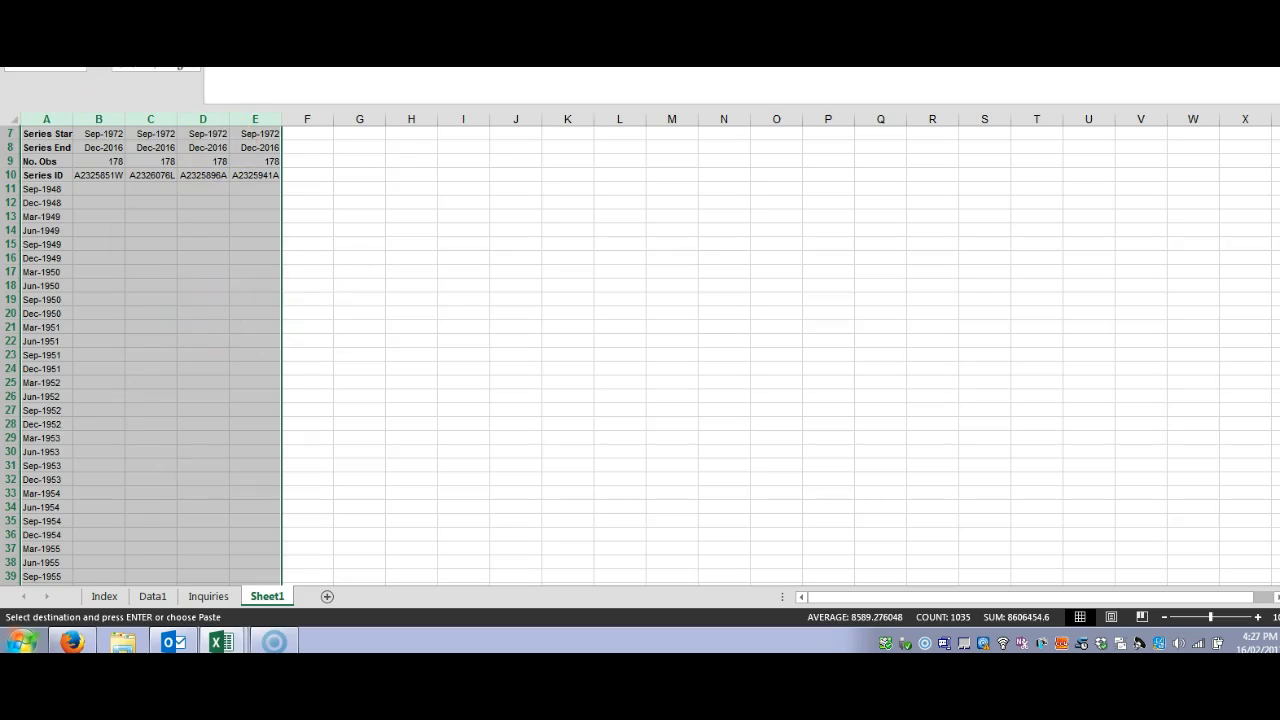
scroll(183, 508, "down", 20)
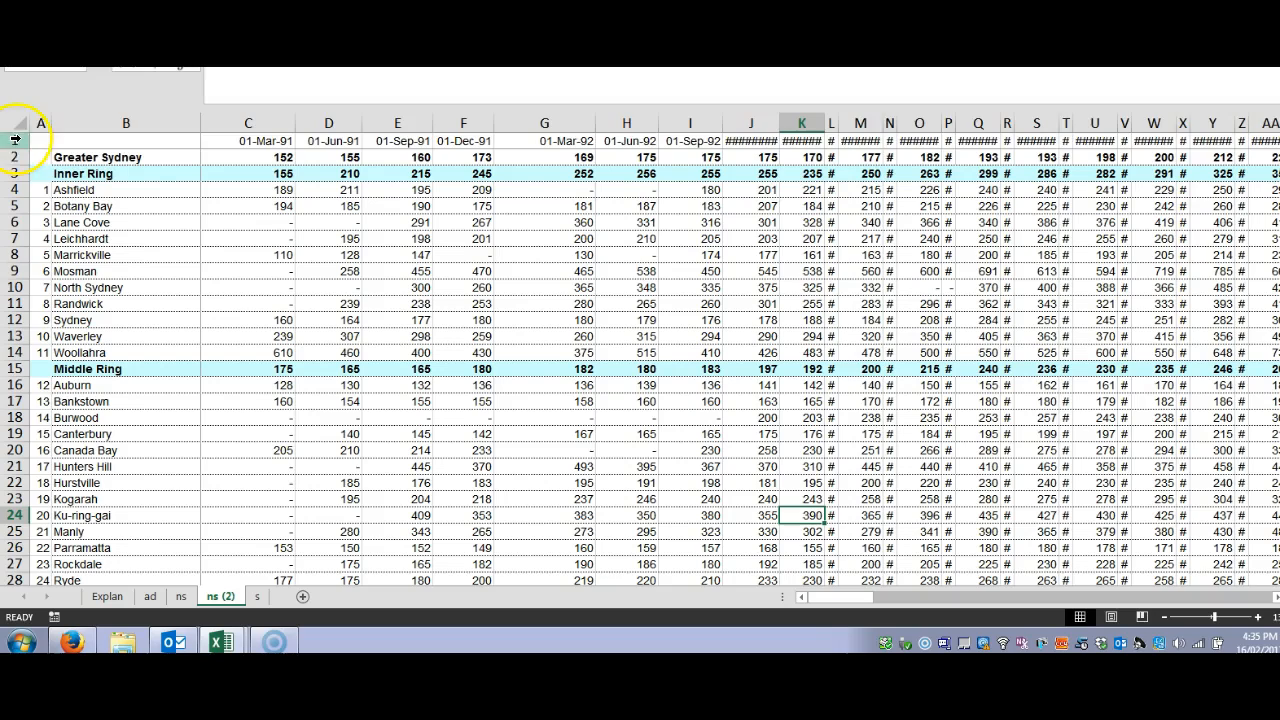
Step: Insert two blank rows above the quarter date row on the ns (2) sheet of the housing sales workbook
left_click(15, 140)
right_click(17, 143)
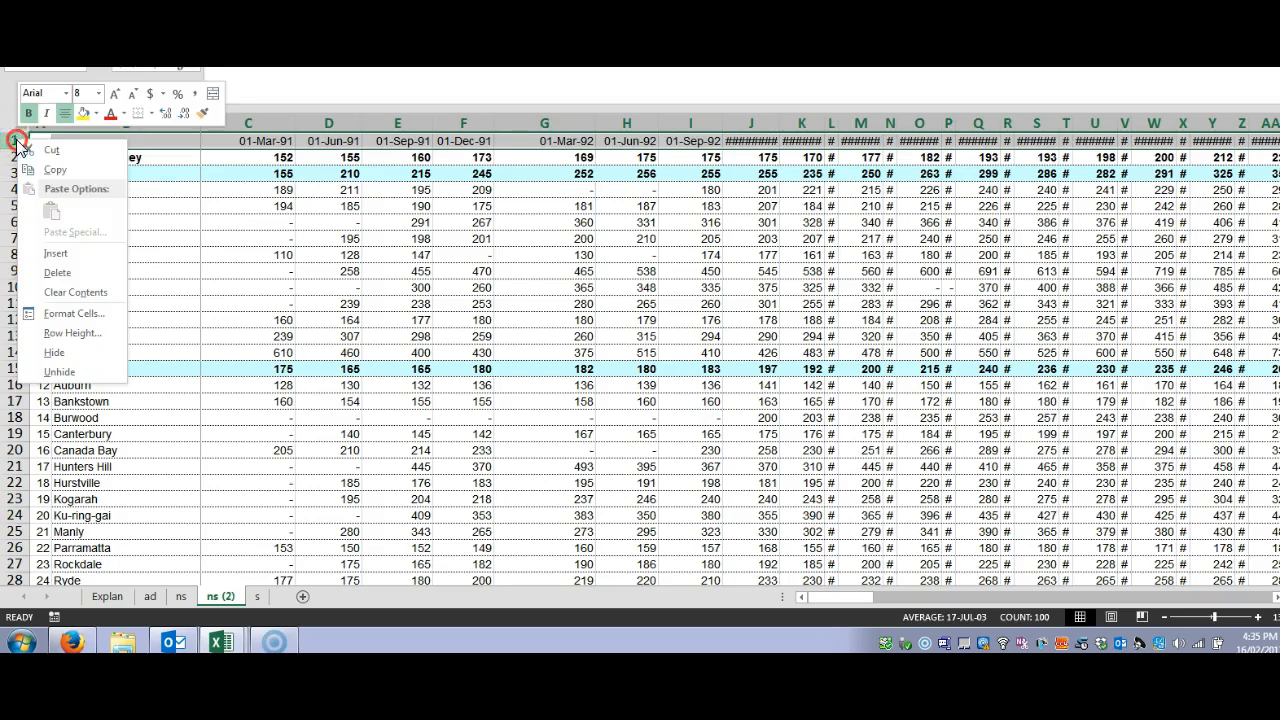
left_click(62, 254)
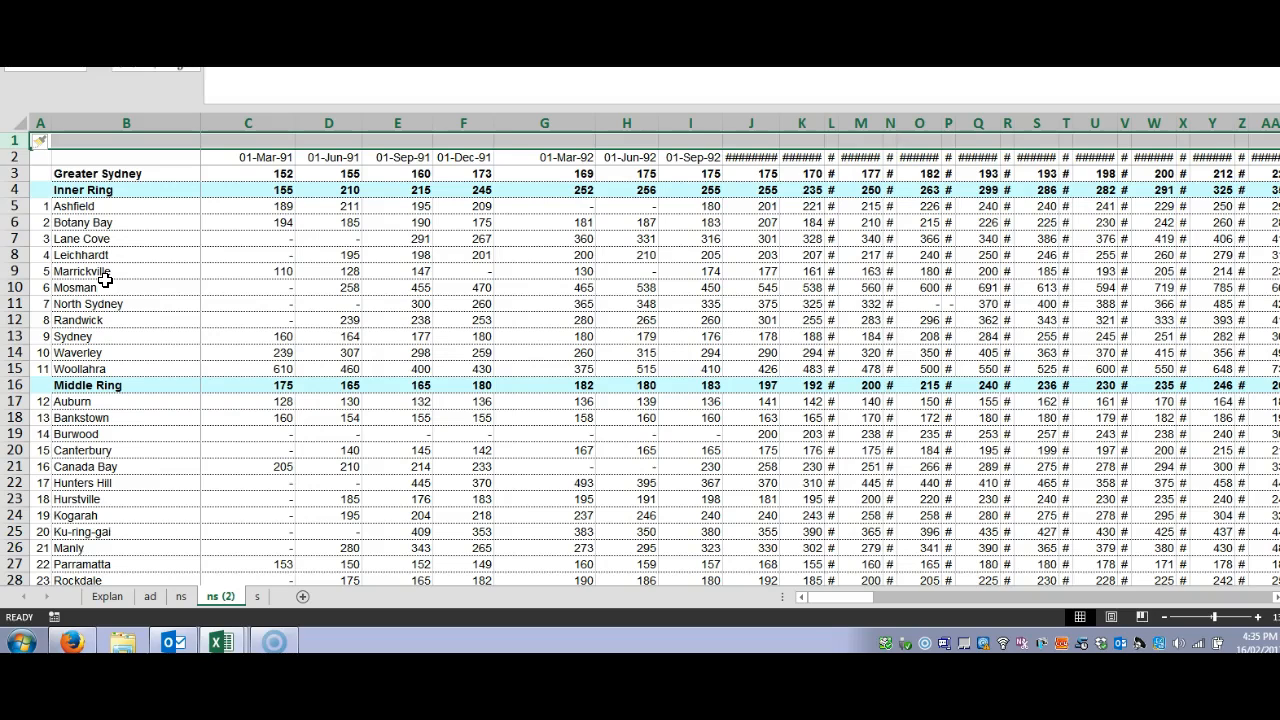
right_click(12, 142)
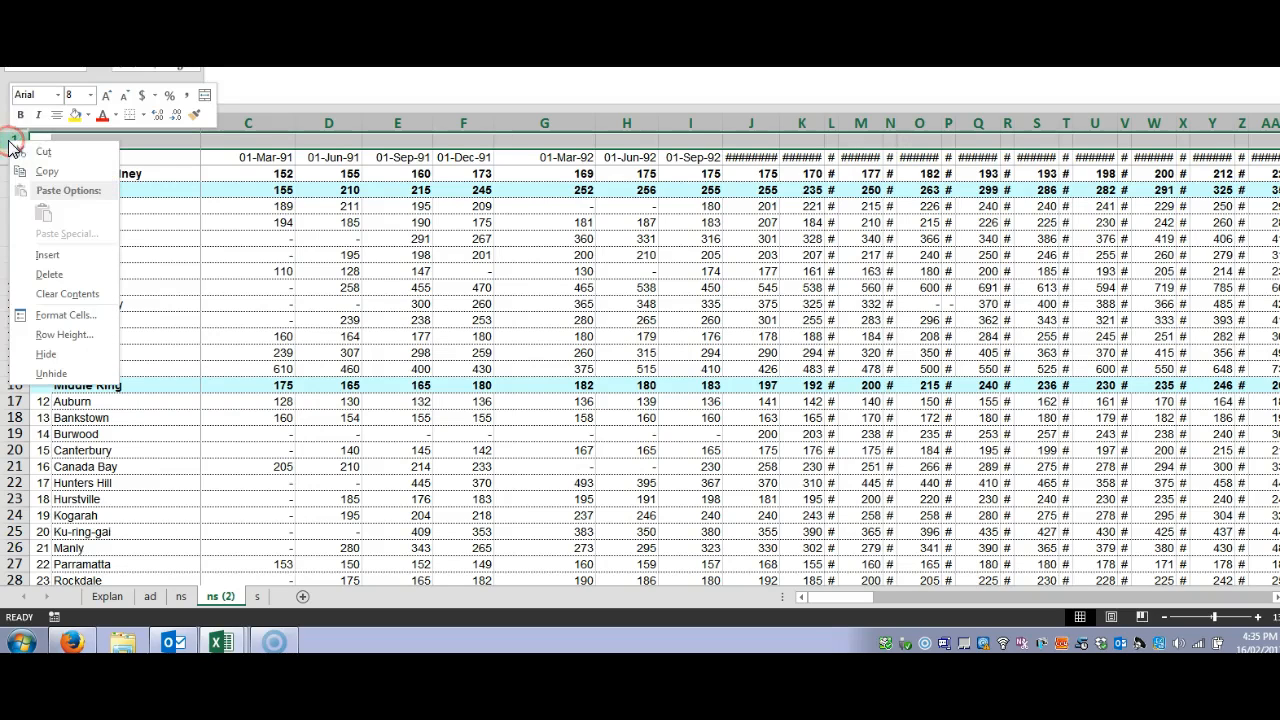
left_click(45, 254)
left_click(393, 401)
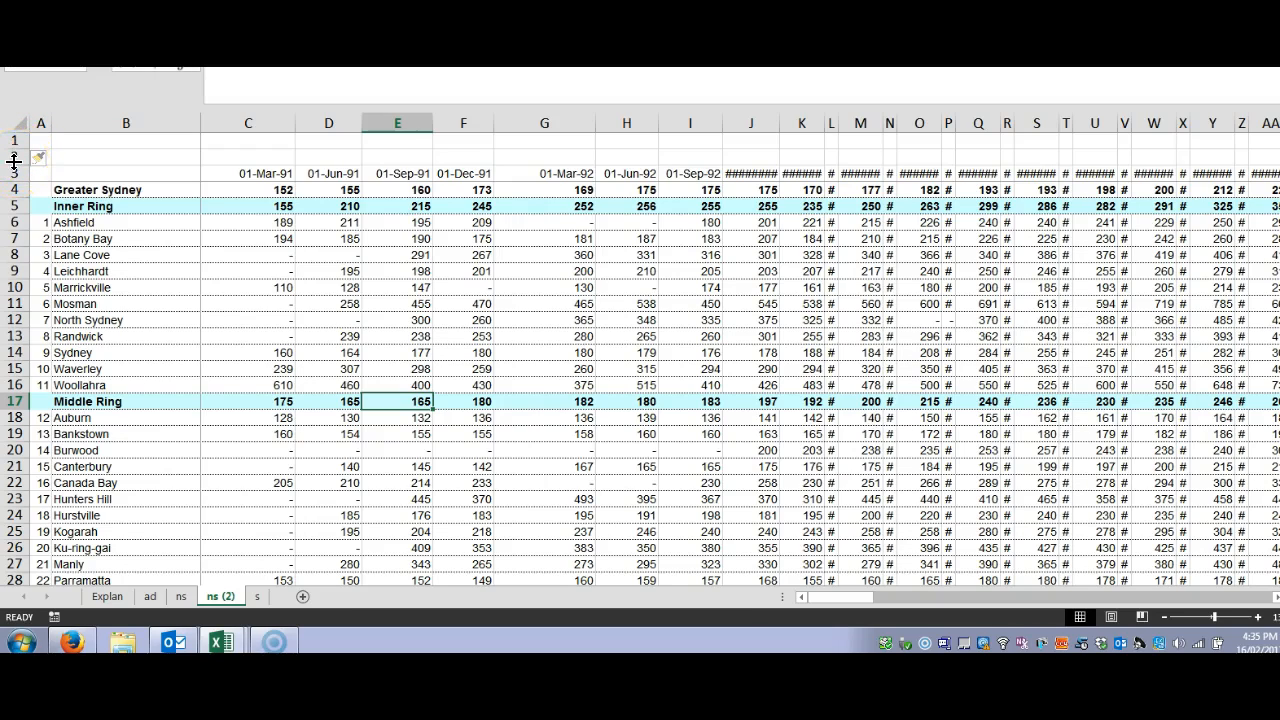
Step: Copy the quarter dates and Housing CPI values in A2:B105 of Sheet1 in 640103.xlsx and return to the housing sales workbook's ns (2) sheet
left_click(236, 642)
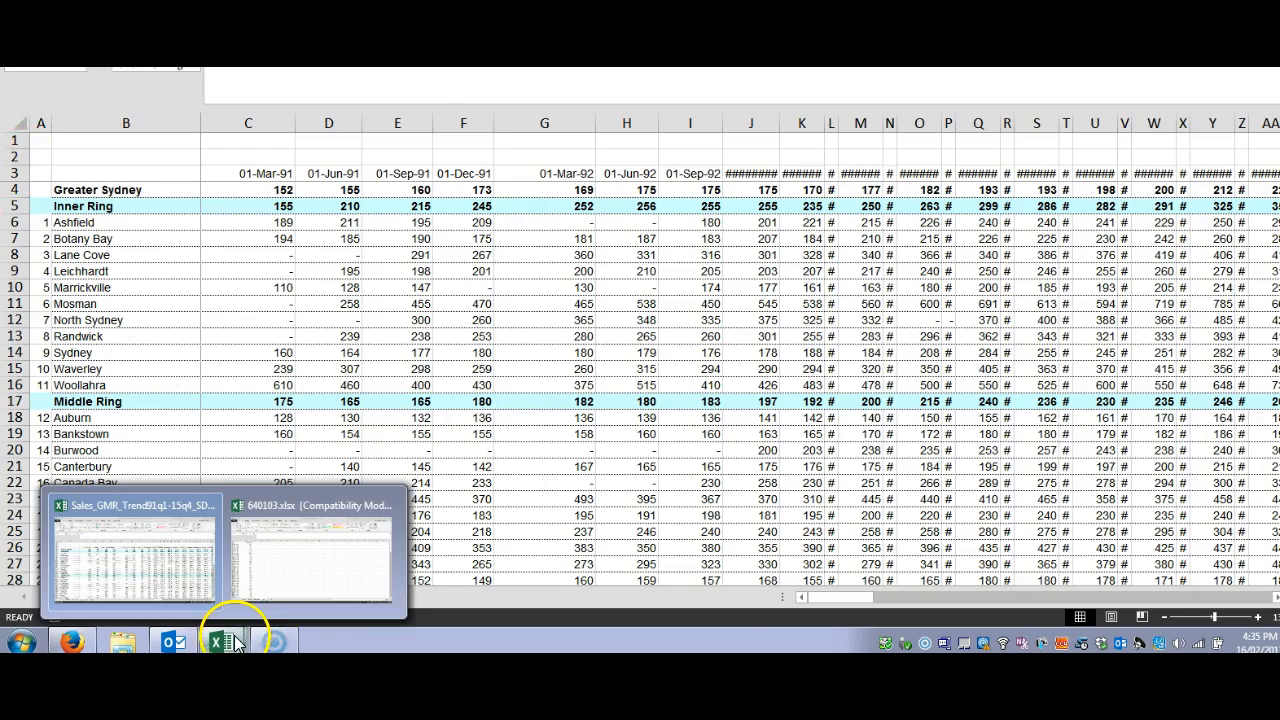
left_click(300, 582)
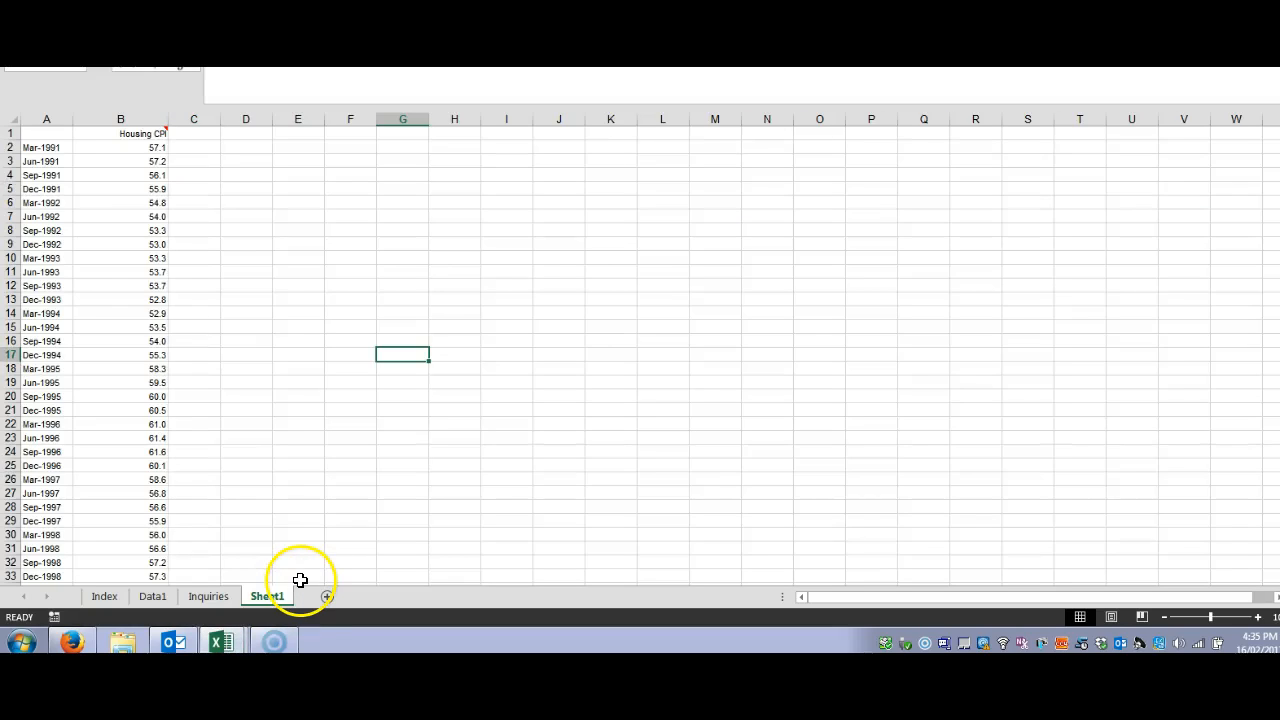
left_click(35, 132)
left_click_drag(40, 147, 134, 491)
right_click(134, 491)
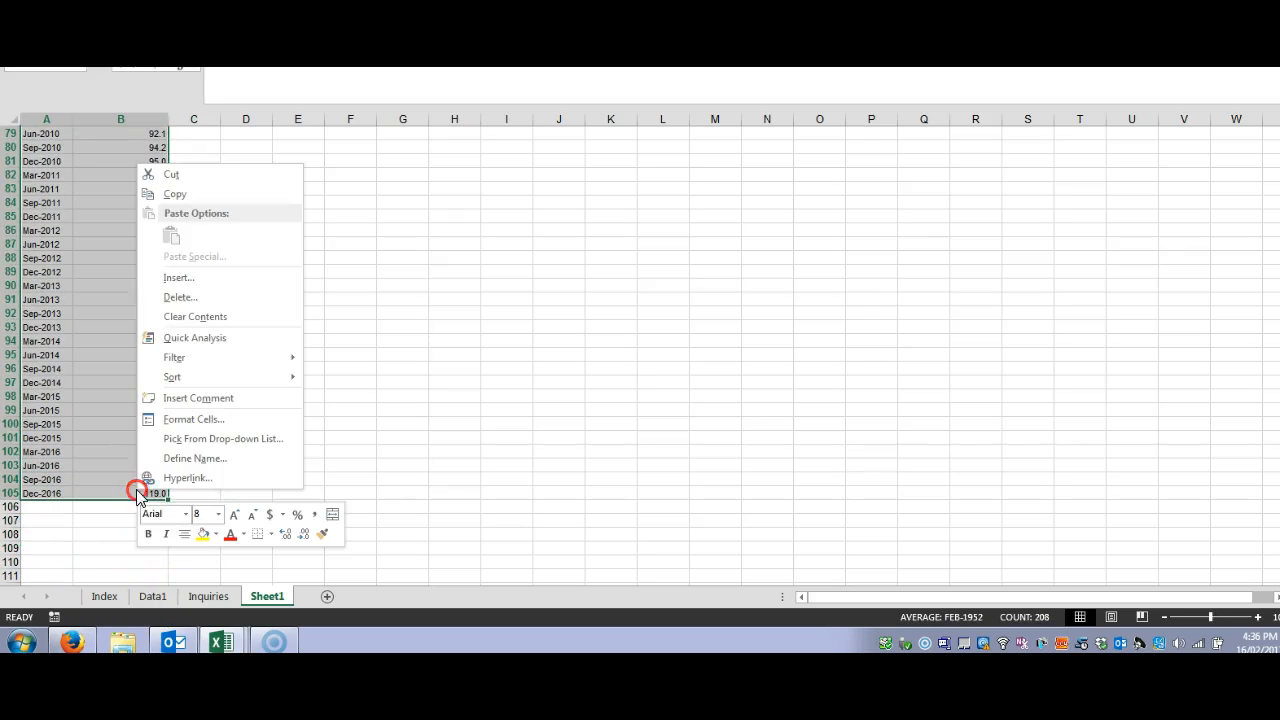
left_click(166, 198)
scroll(263, 520, "up", 20)
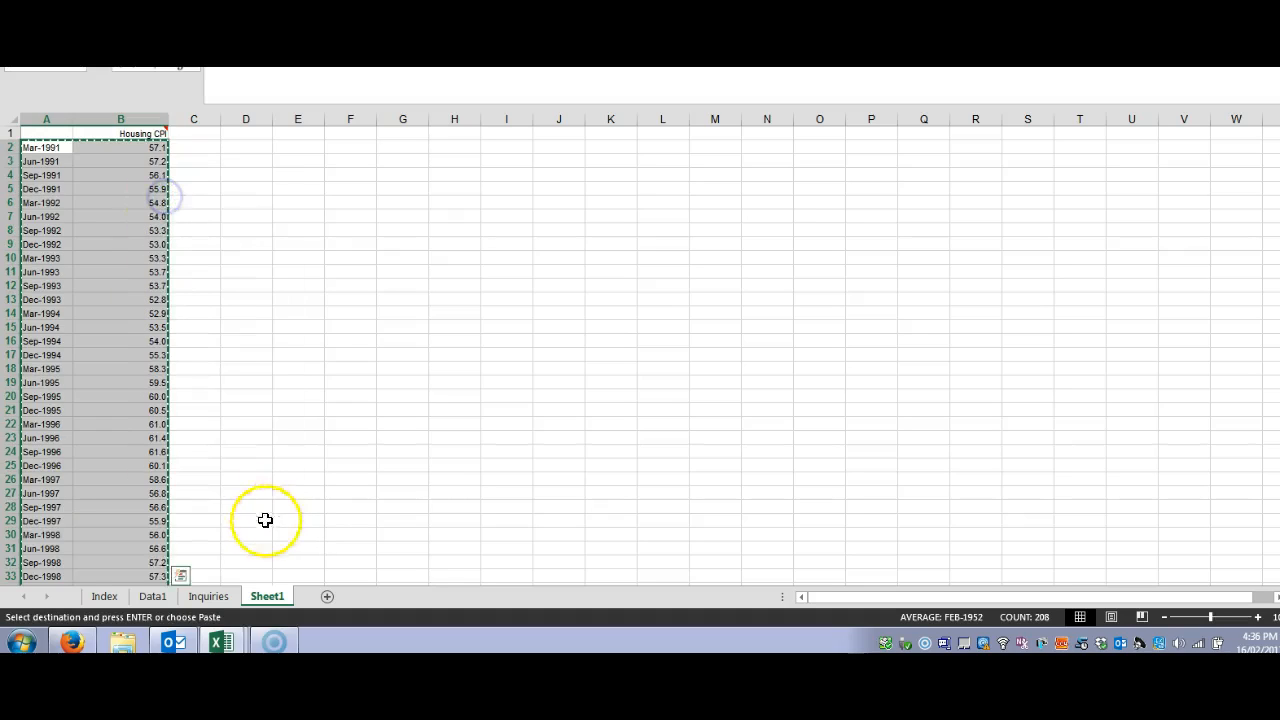
mouse_move(222, 636)
left_click(187, 592)
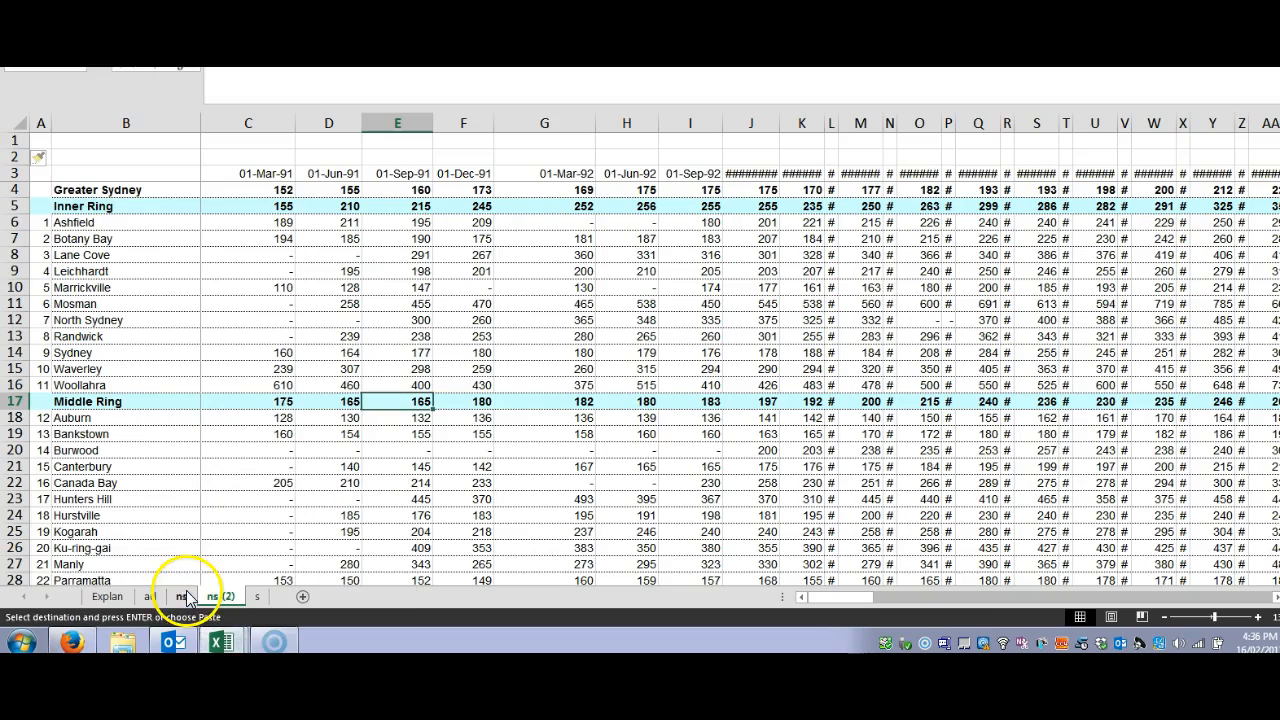
Step: Try to paste the copied quarter and CPI data transposed at cell C2 of the ns (2) sheet
left_click(238, 161)
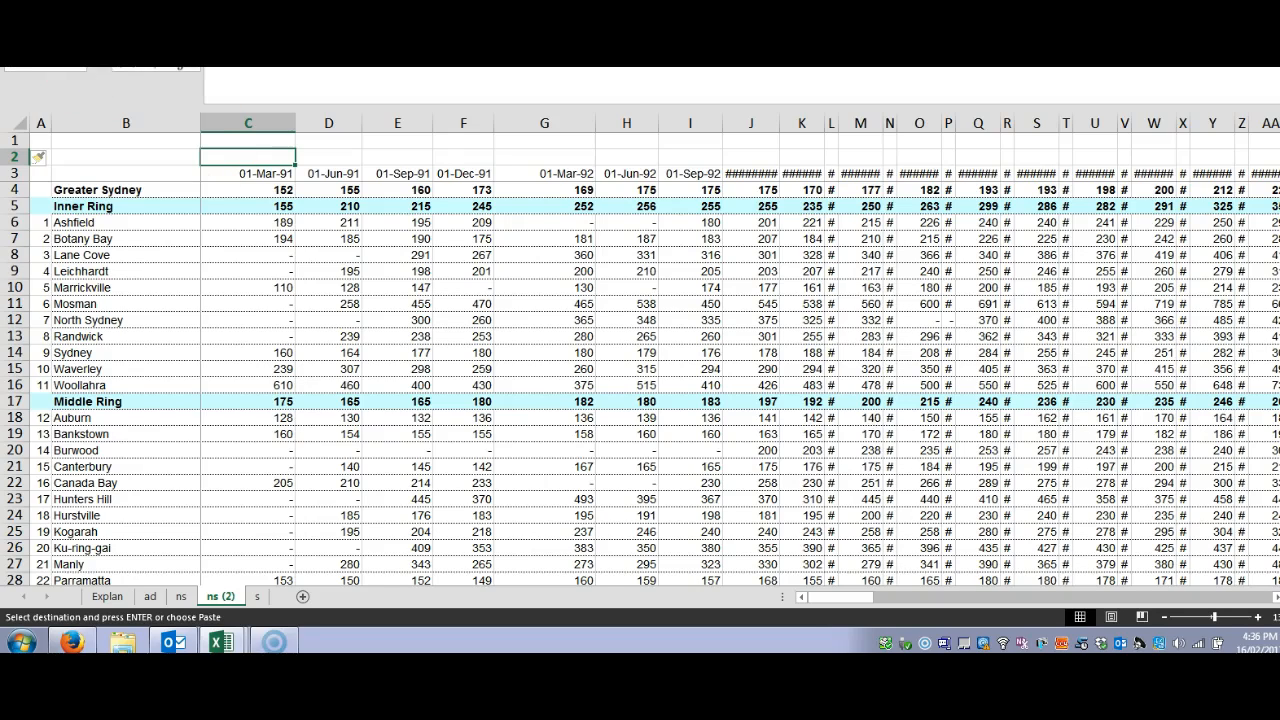
left_click(21, 28)
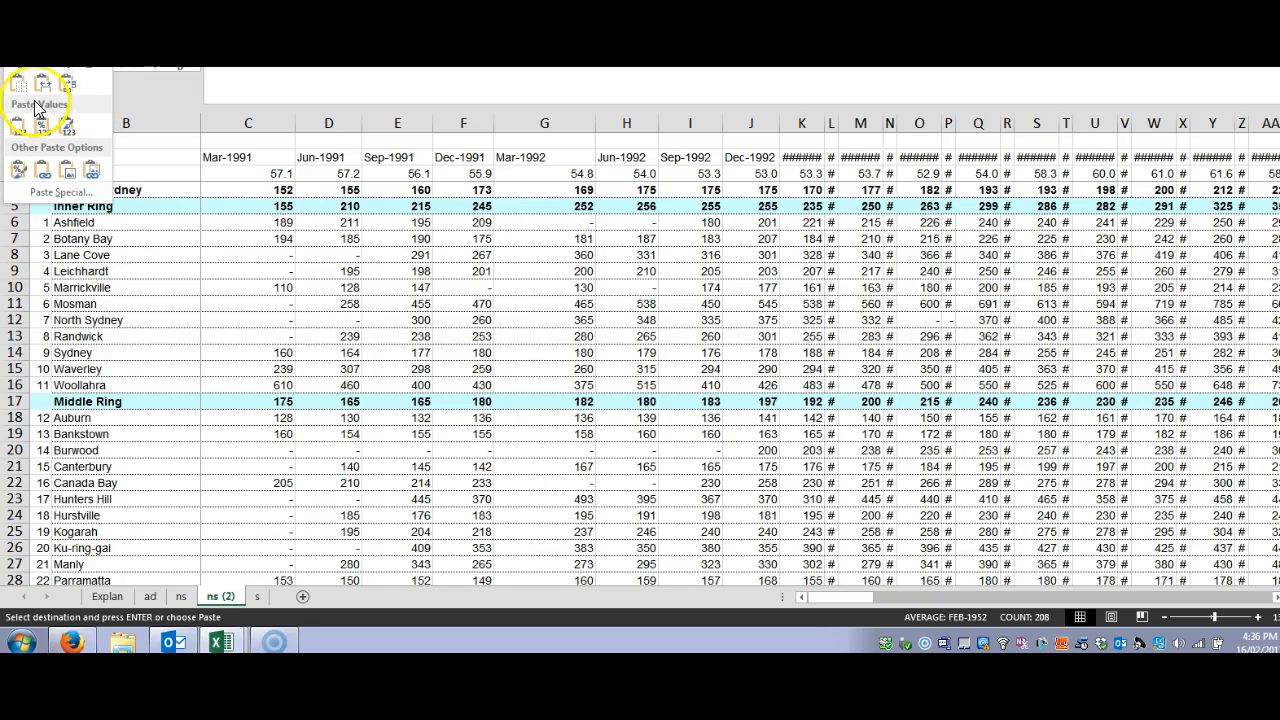
left_click(68, 90)
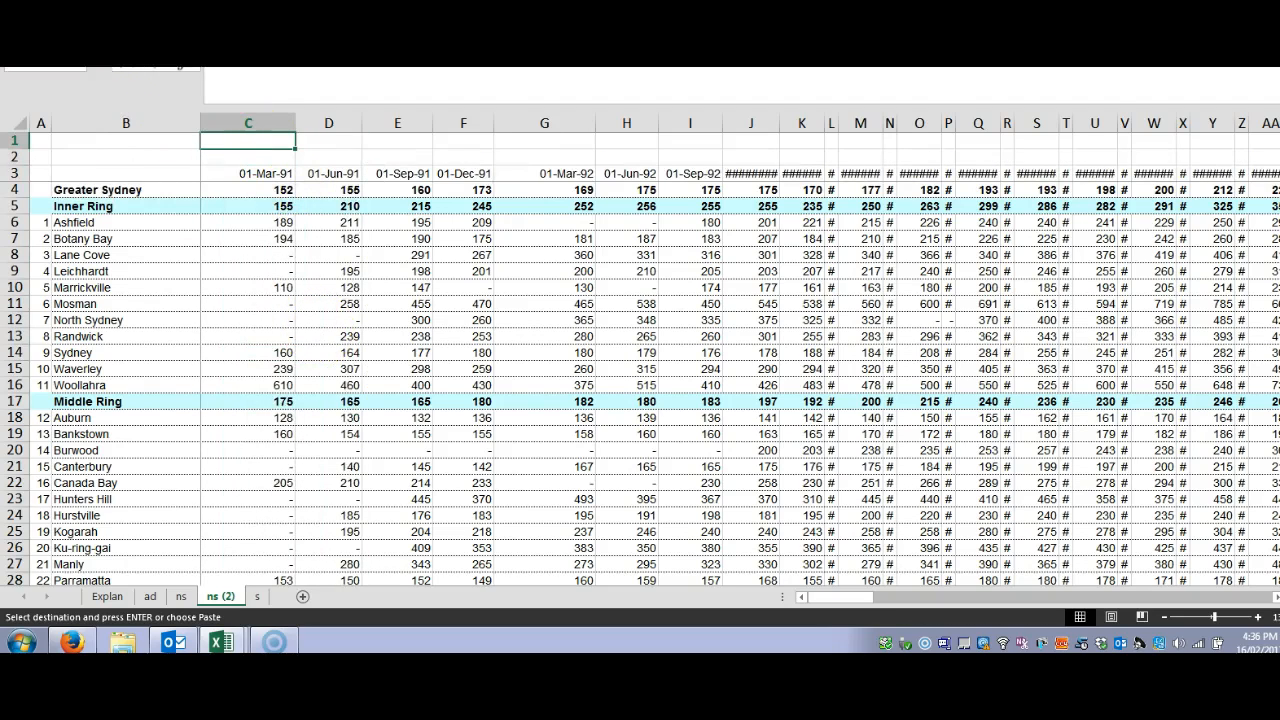
Step: Paste the copied quarters and Housing CPI values transposed at cell C1, filling the two blank rows above the quarter dates
left_click(257, 145)
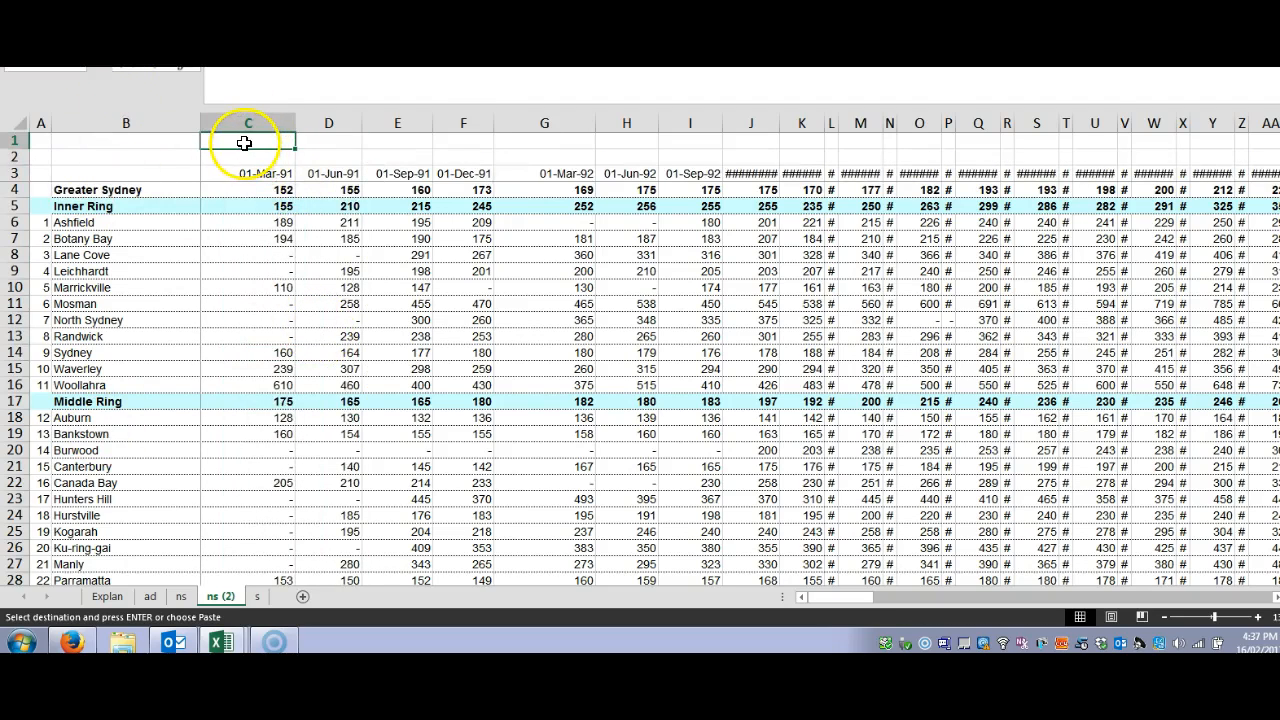
right_click(247, 140)
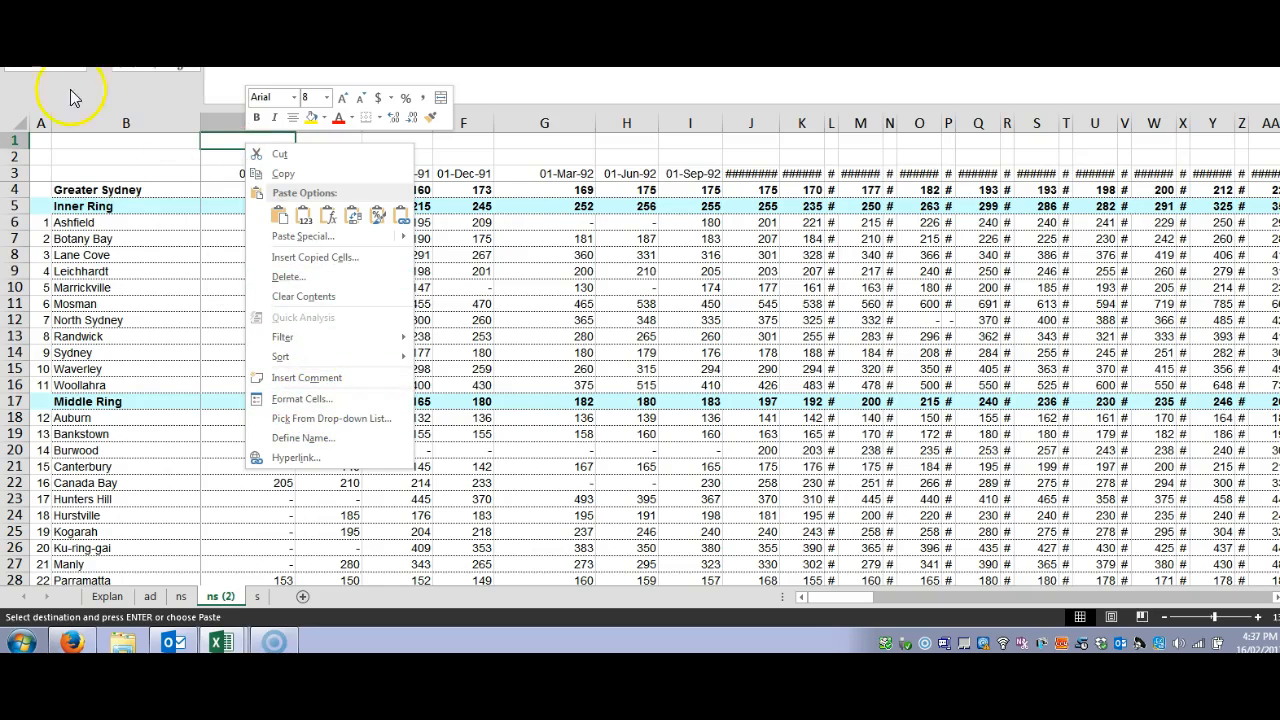
left_click(18, 24)
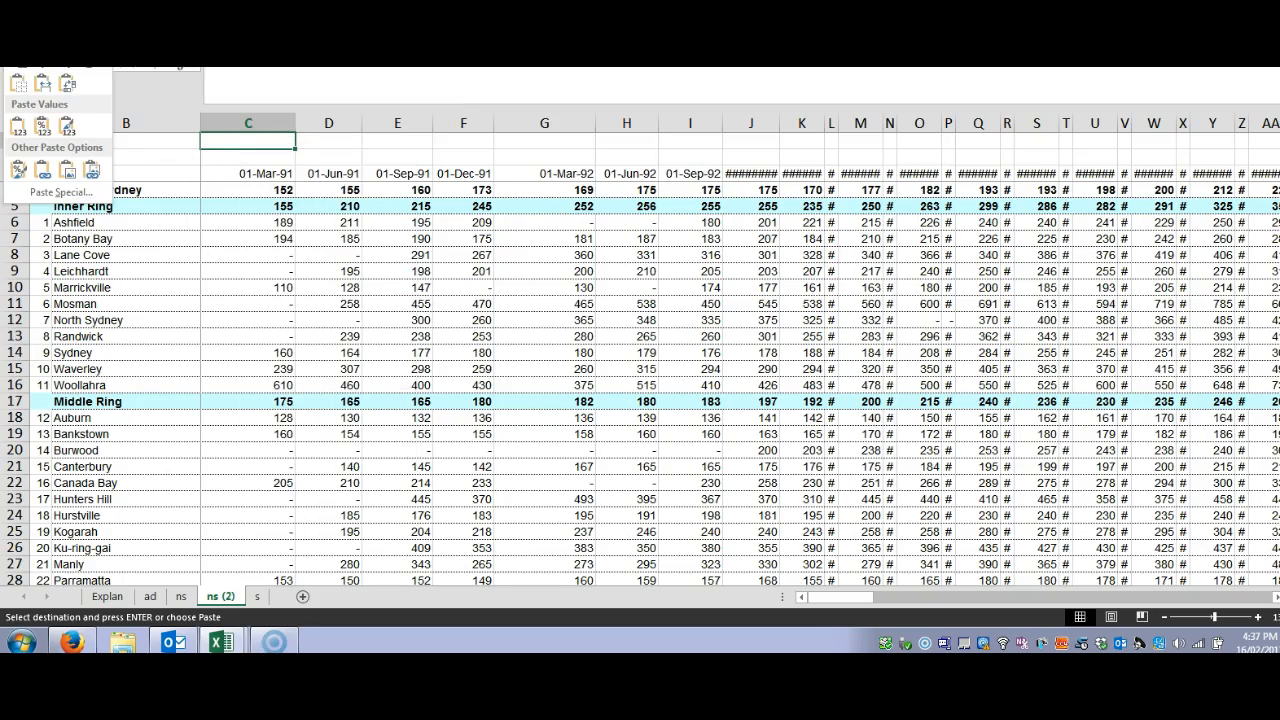
left_click(66, 88)
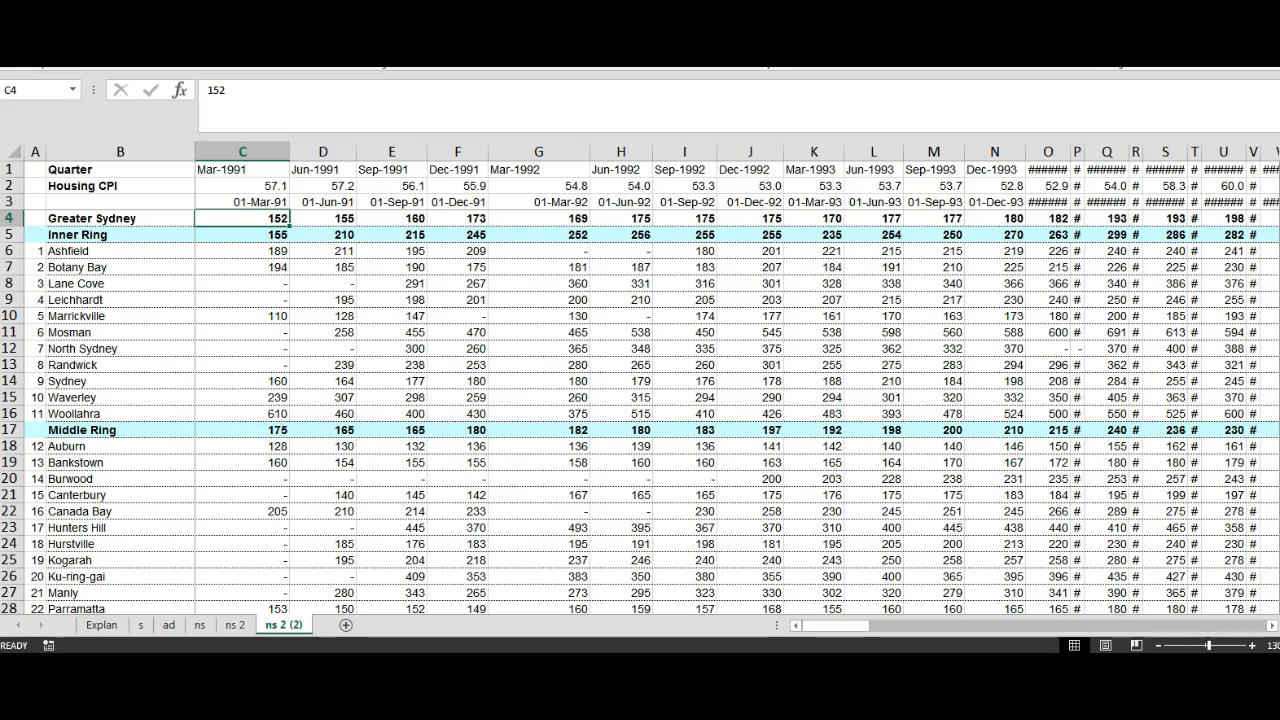
Step: Enter ='ns 2'!C4/('ns 2'!C$2/100) in cell C4 of the ns 2 (2) sheet and fill it across to column CW and down the area rows
key("ctrl+v")
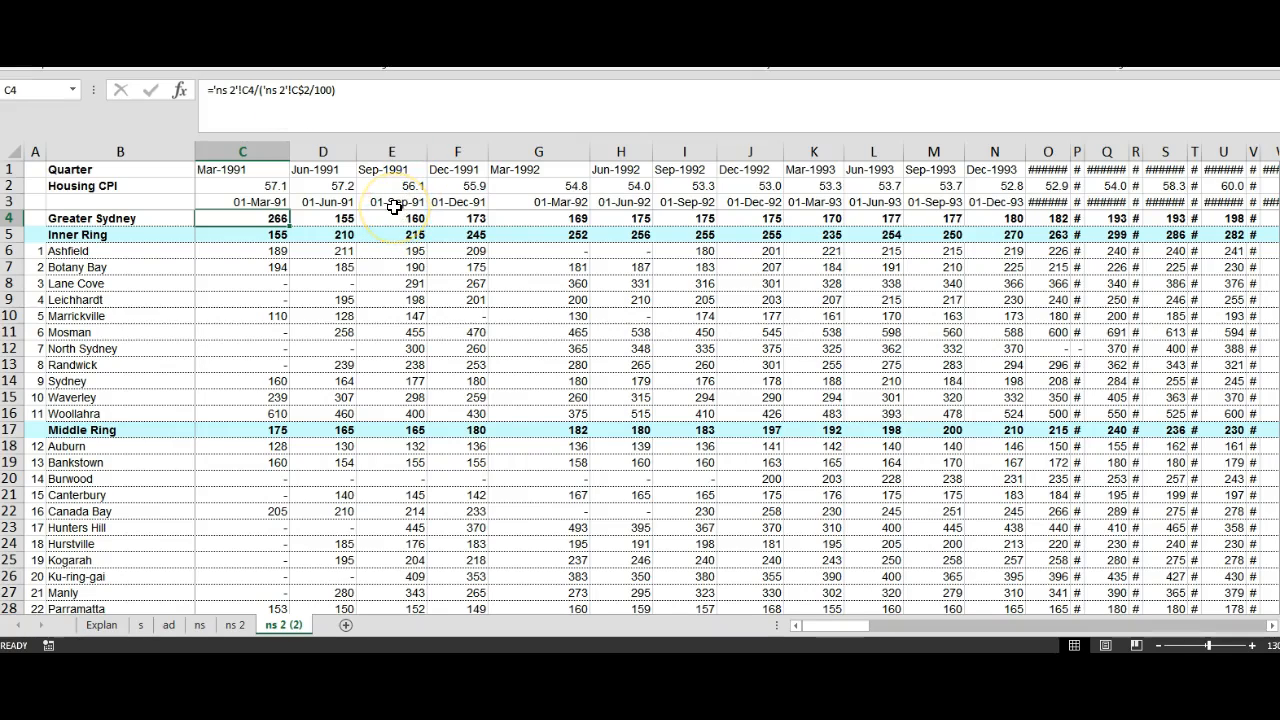
left_click(275, 112)
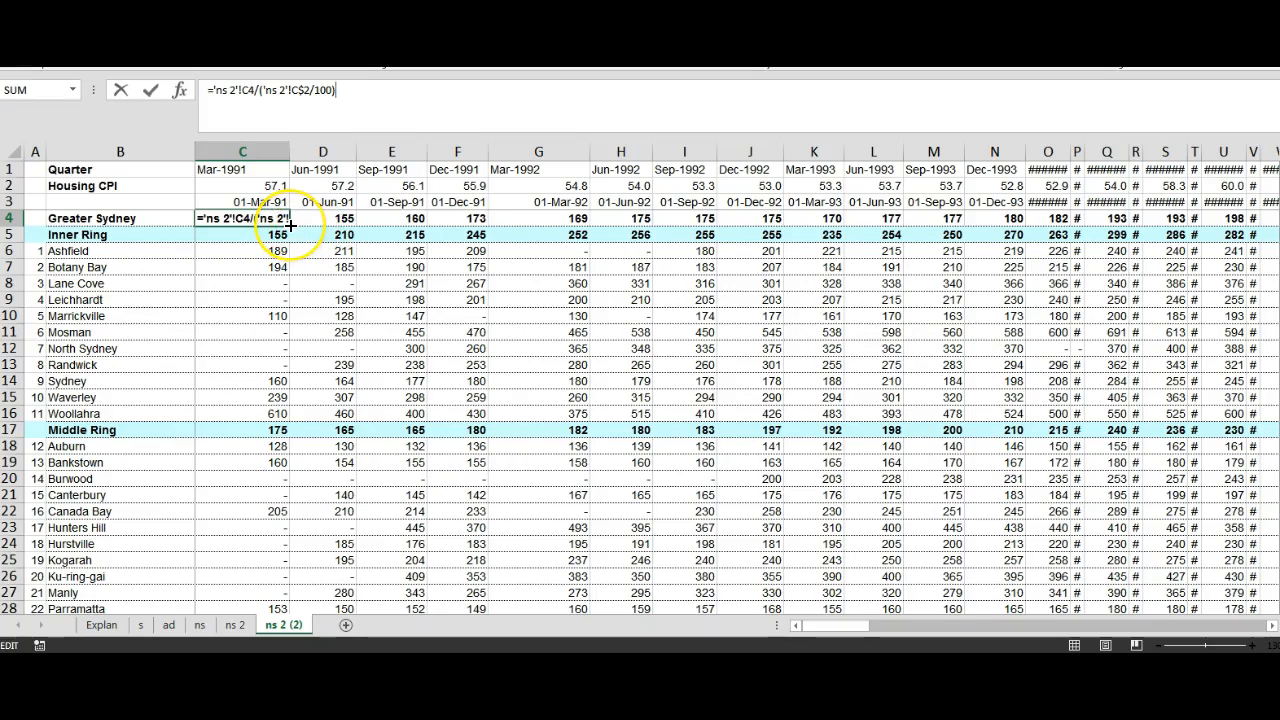
left_click_drag(290, 226, 1160, 173)
scroll(1218, 300, "down", 8)
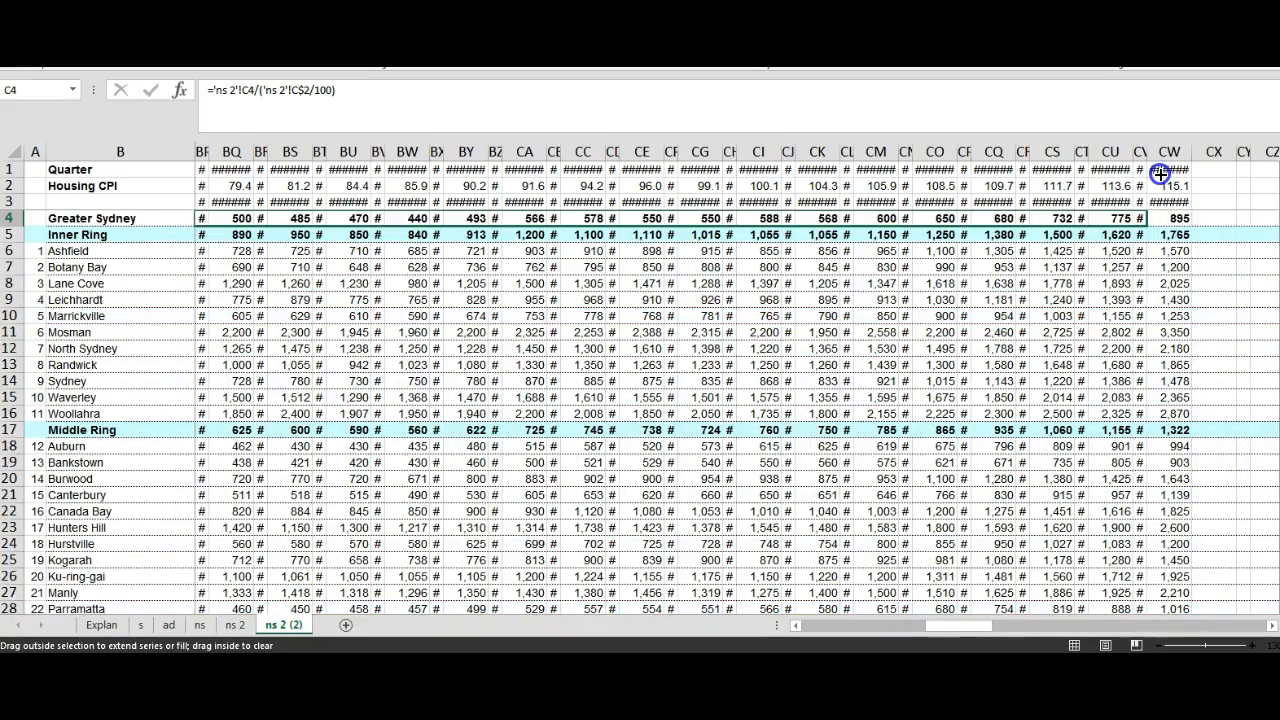
left_click_drag(1186, 236, 1186, 236)
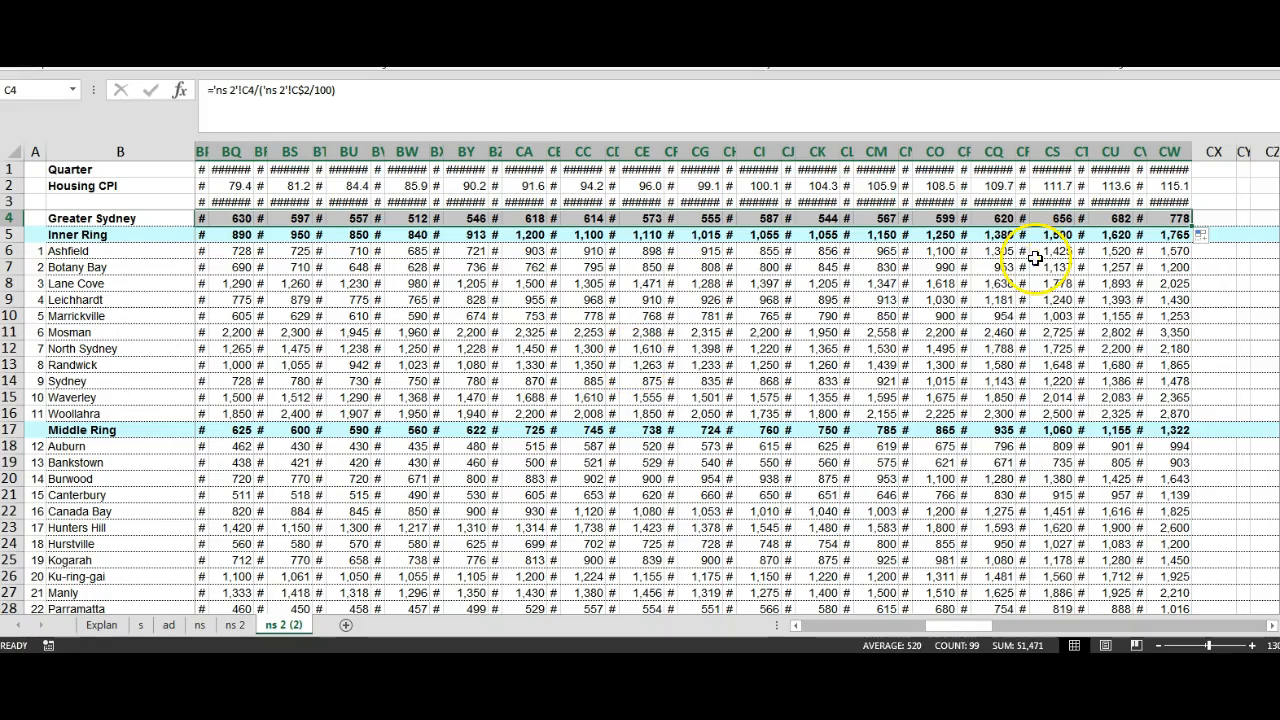
left_click_drag(1191, 226, 1195, 578)
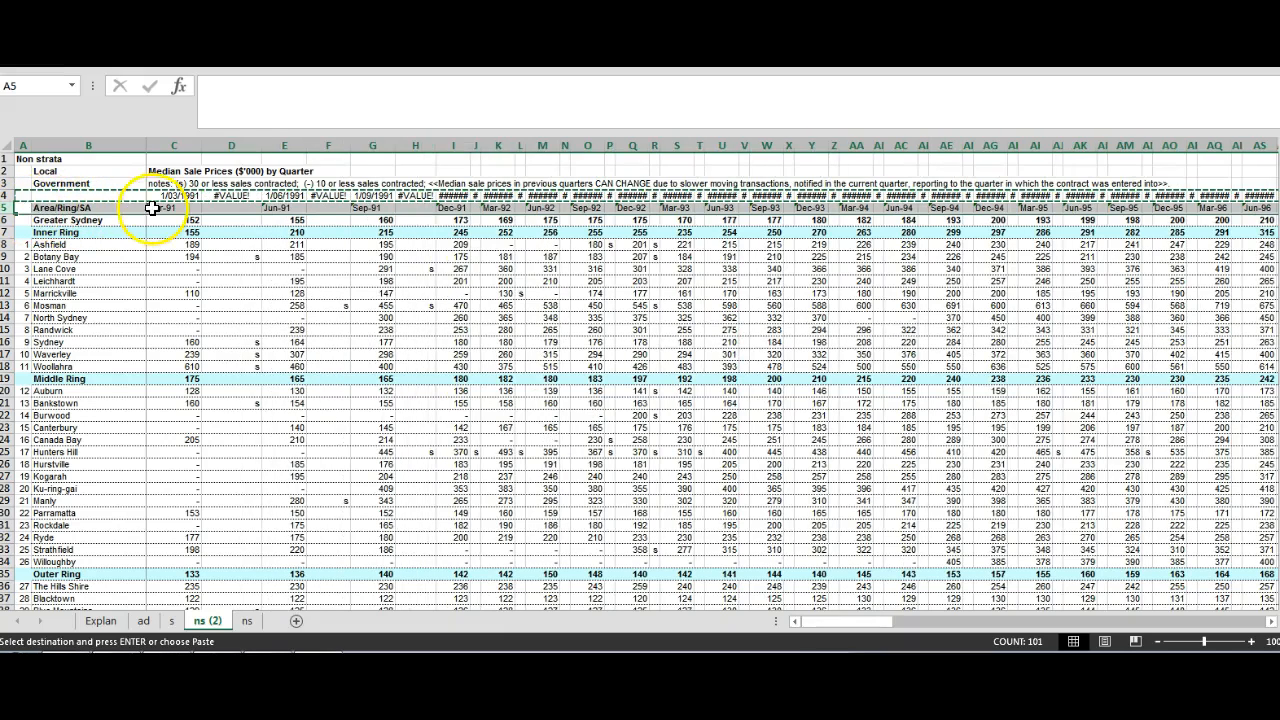
Step: Paste the copied row 4 dates as values only over row 5 of the ns (2) sheet and autofit the column widths
right_click(36, 207)
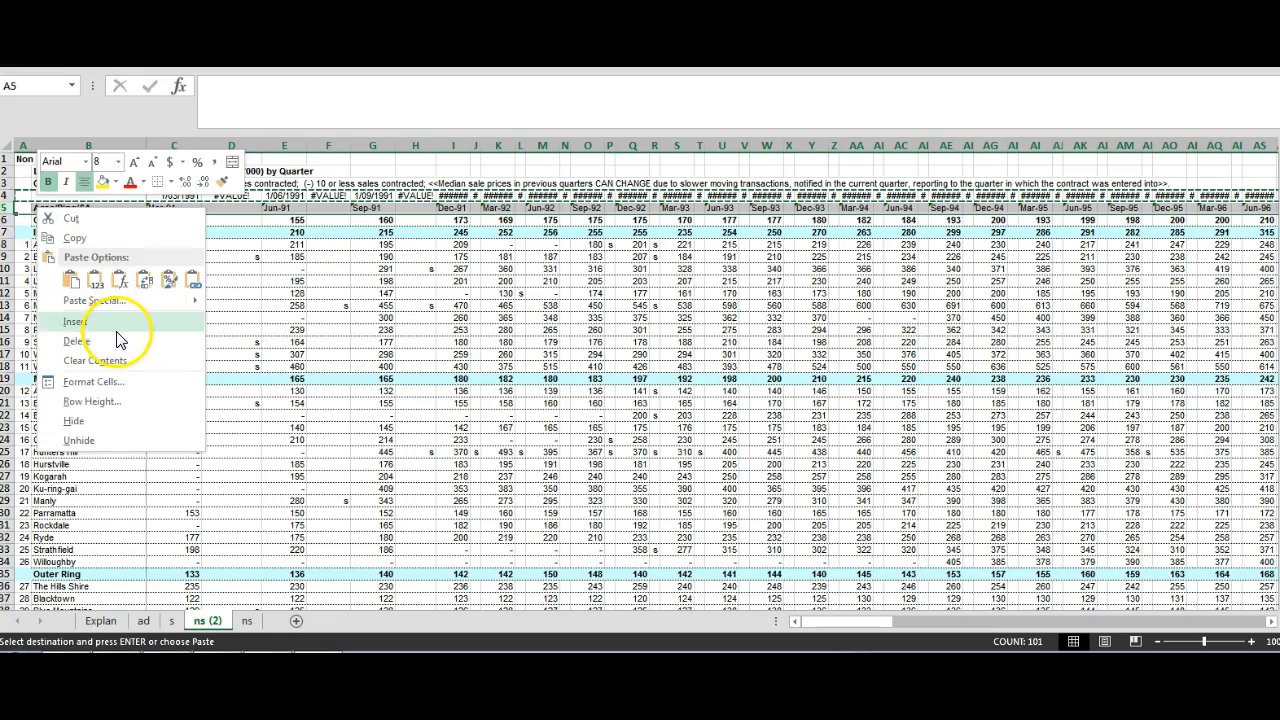
left_click(95, 284)
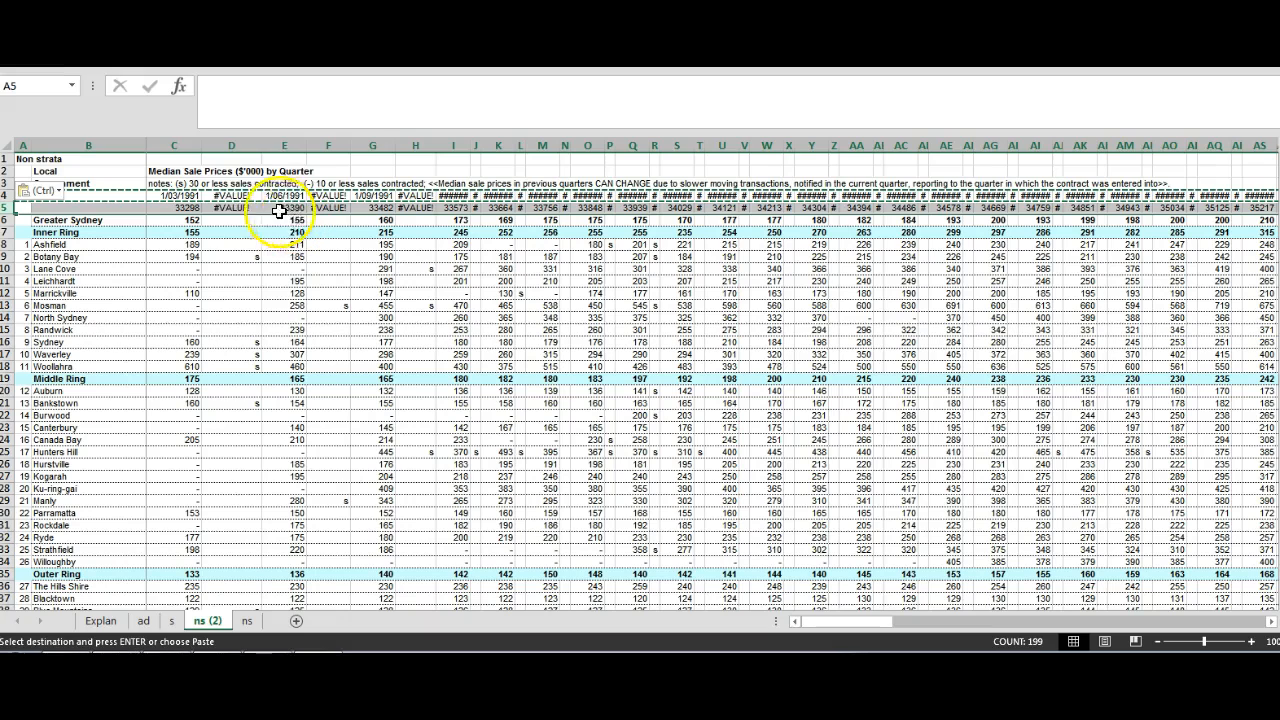
double_click(260, 147)
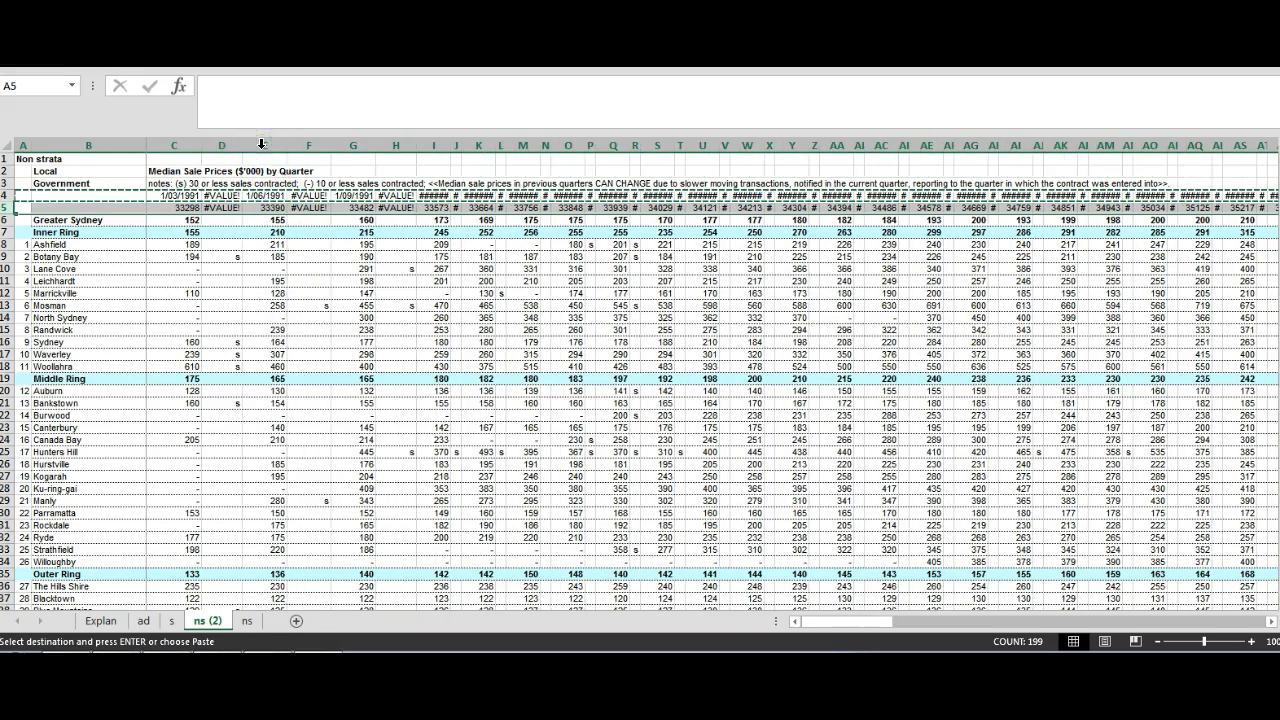
Step: Format row 5 as dates of the 14-March-2012 type with the English (Australia) locale
right_click(123, 207)
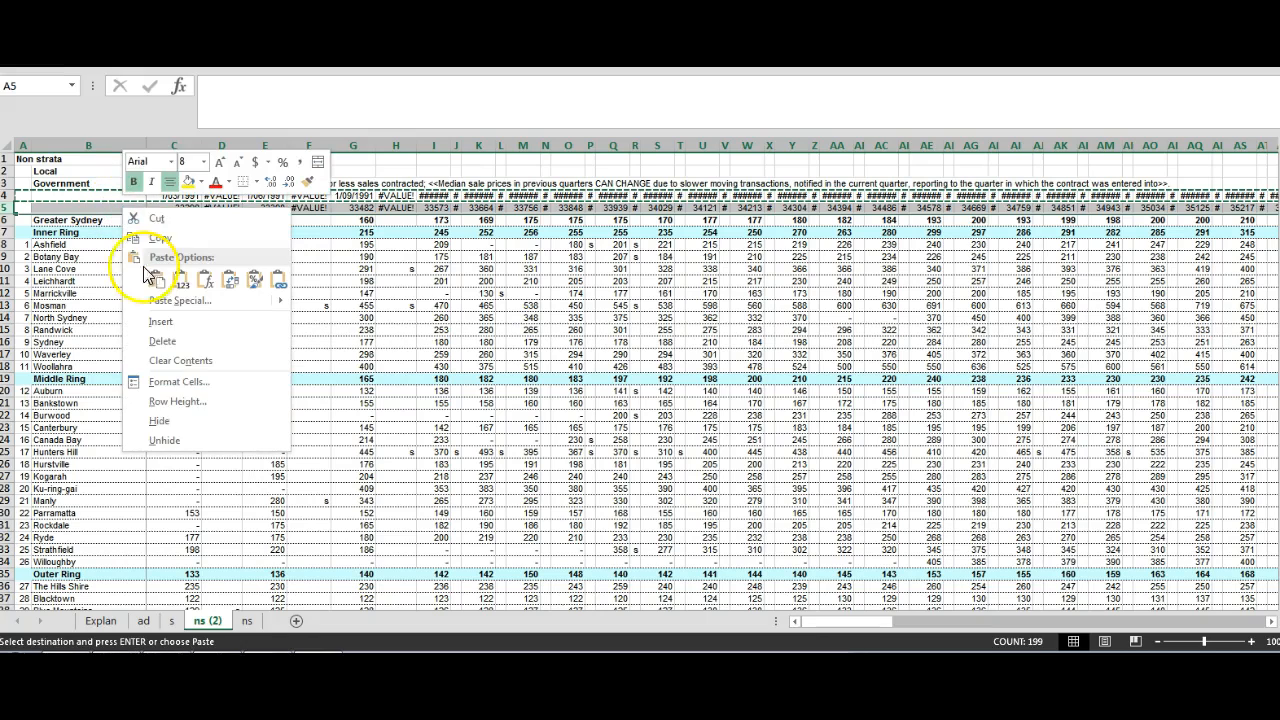
left_click(175, 381)
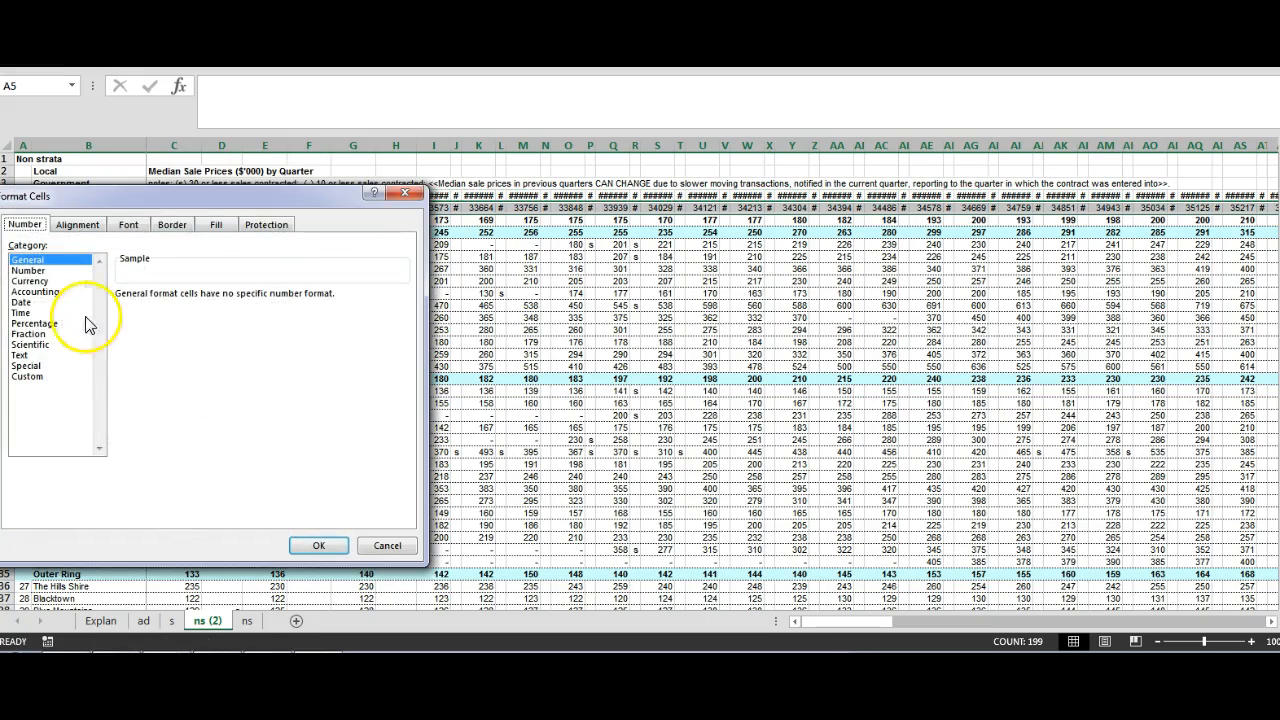
left_click(36, 304)
left_click_drag(407, 327, 407, 341)
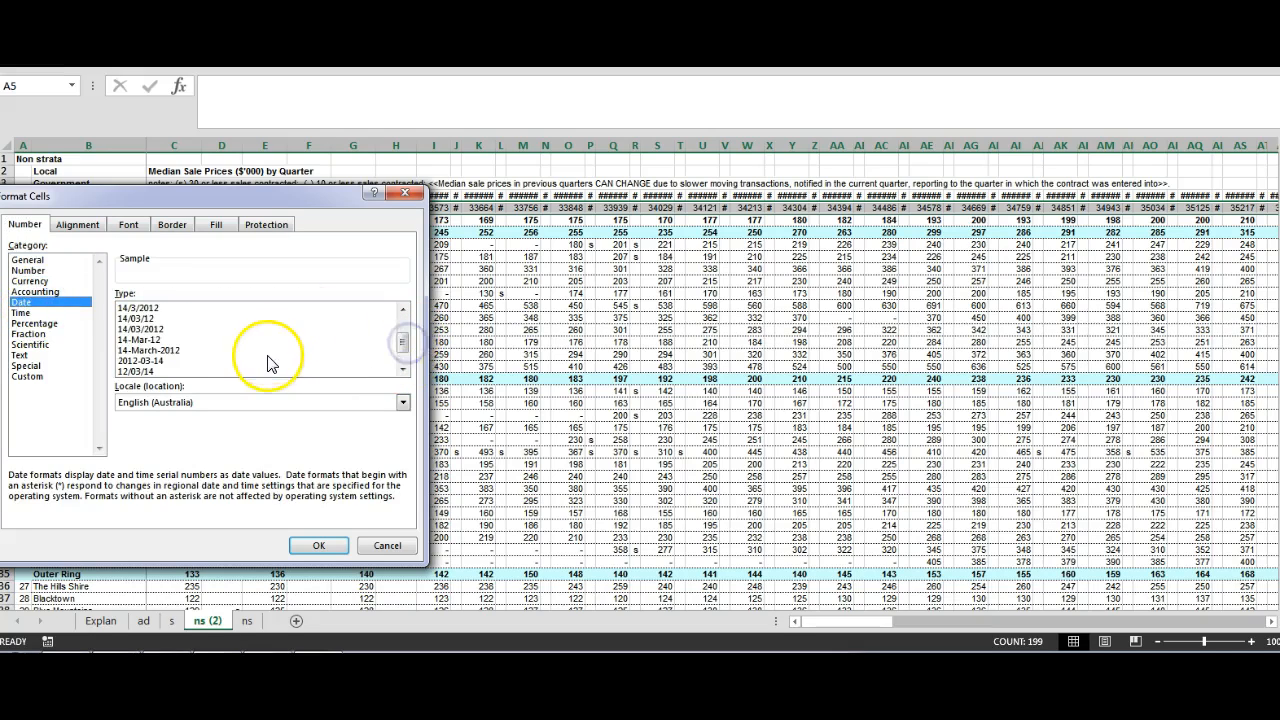
left_click(162, 350)
left_click(316, 545)
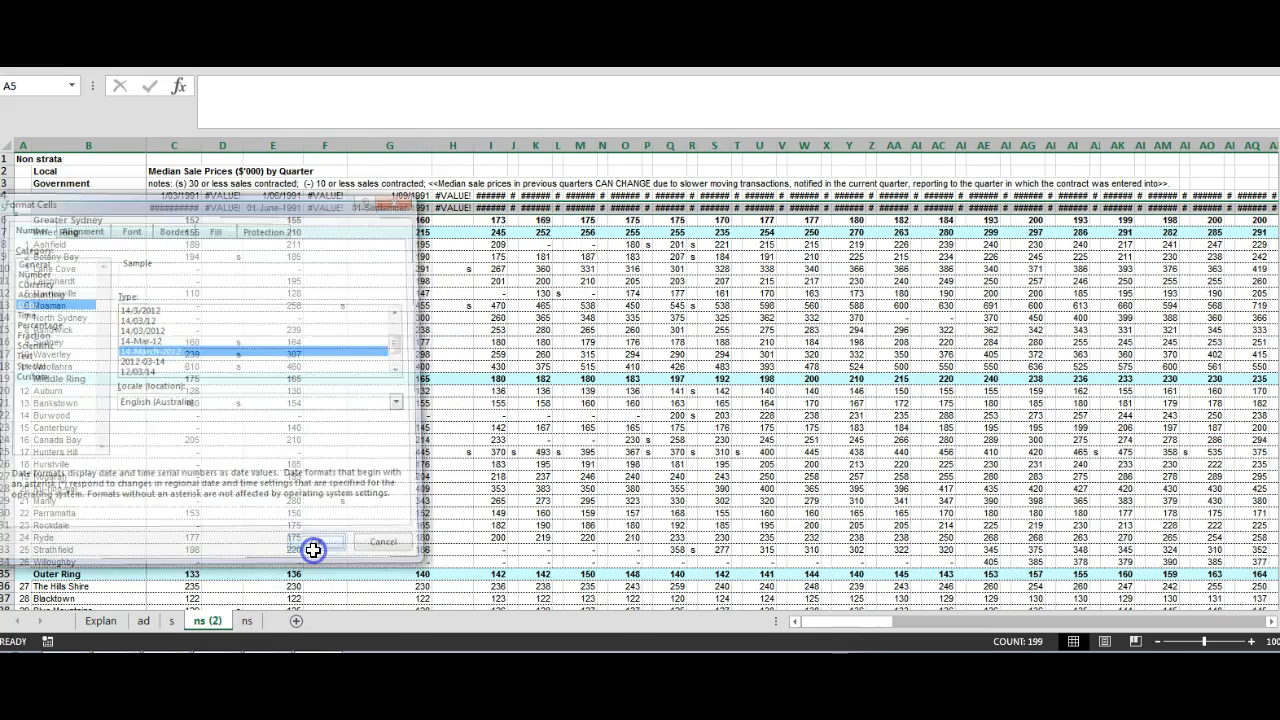